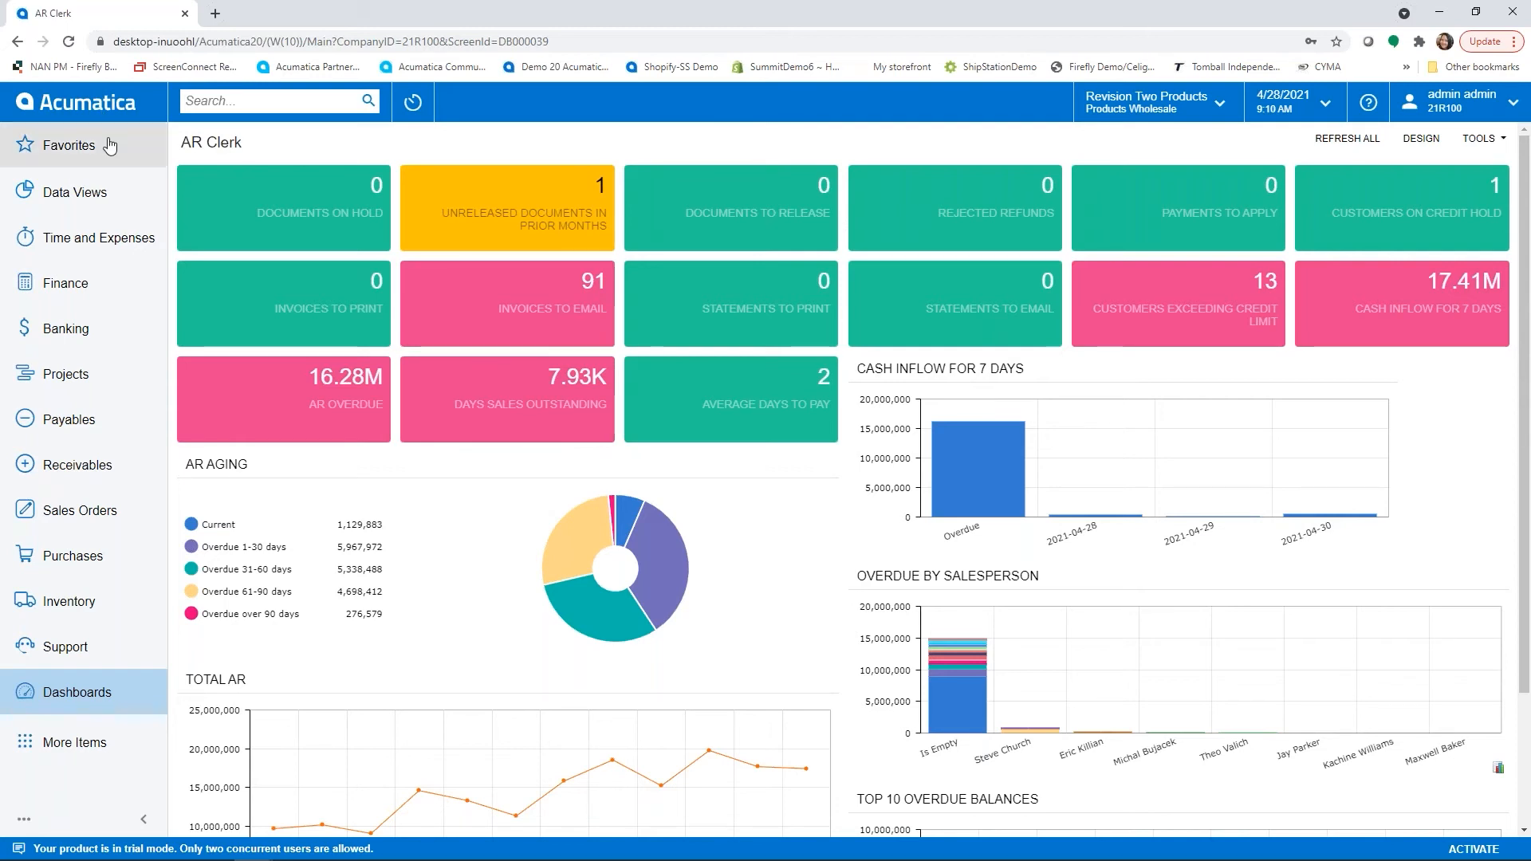
- Start a new sales order from Favorites and select the customer Active Staffing Service
click(56, 145)
click(243, 215)
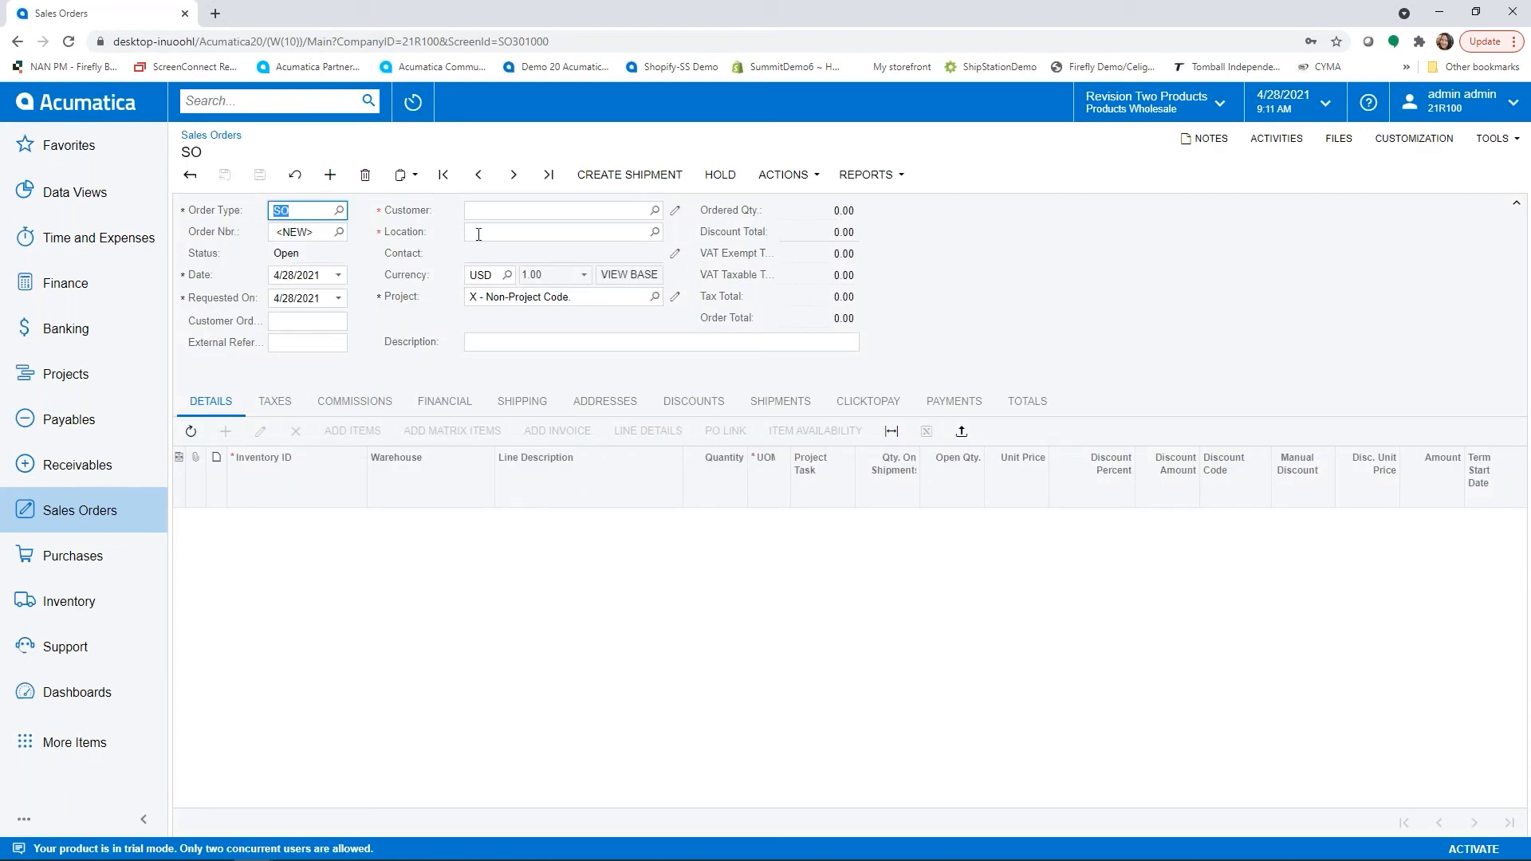
click(488, 208)
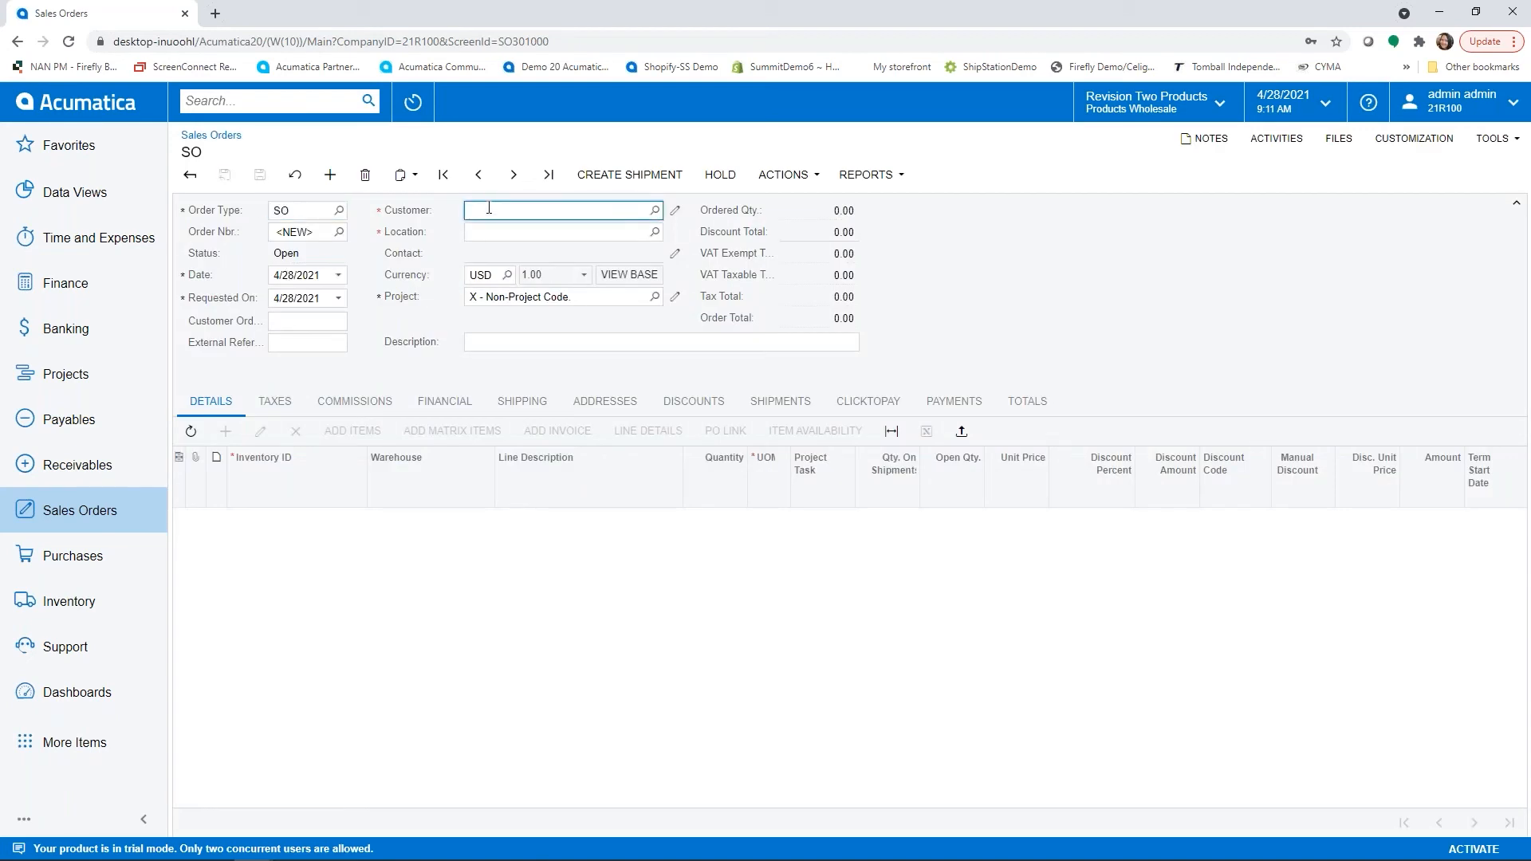
text(activ)
key(Tab)
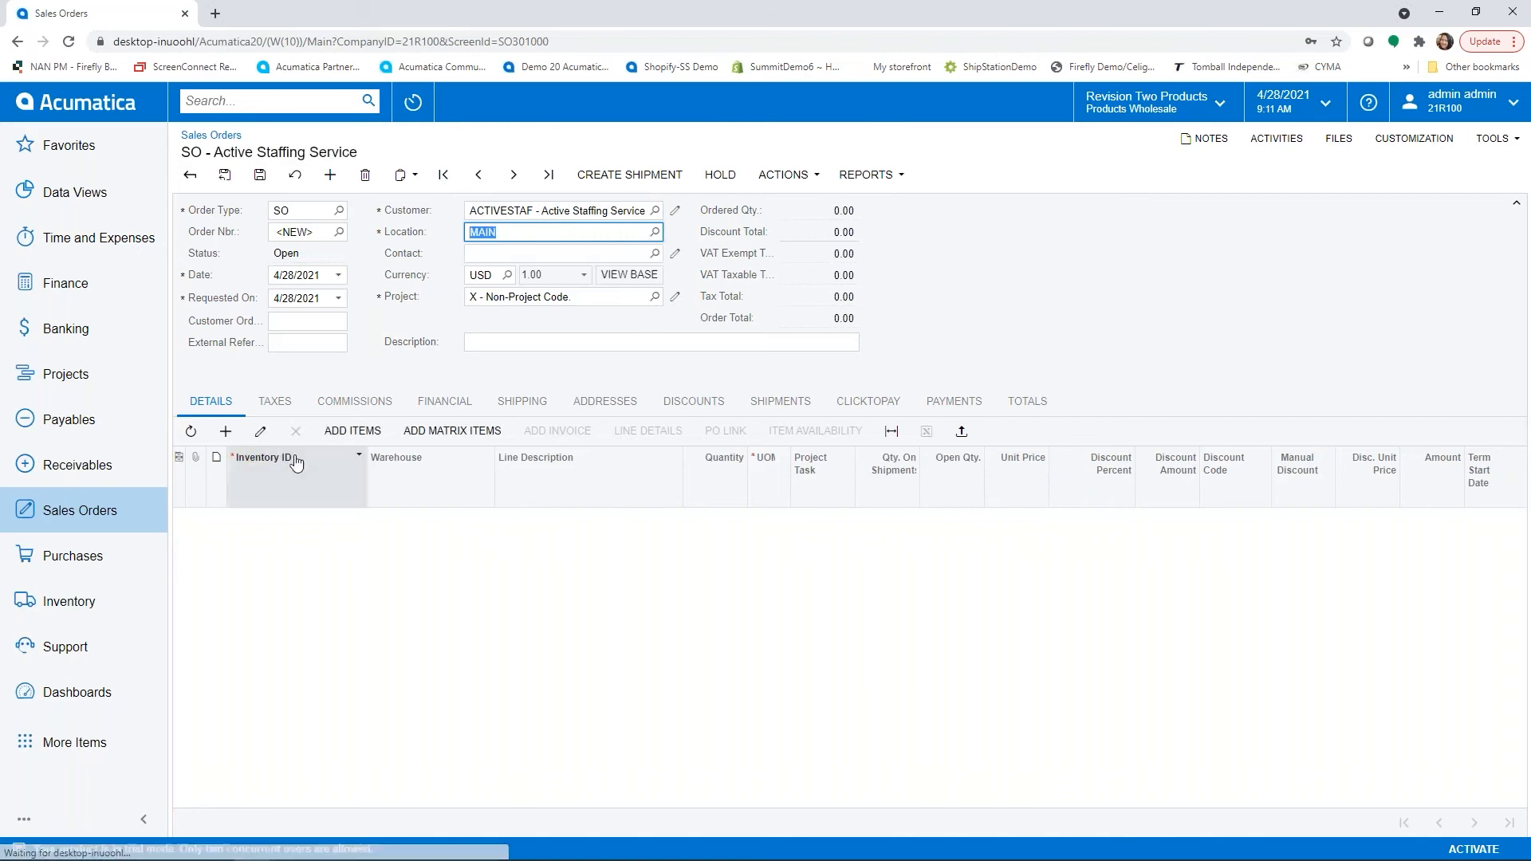
- Add an order line for item AMKEURIG45 with quantity 3
click(226, 431)
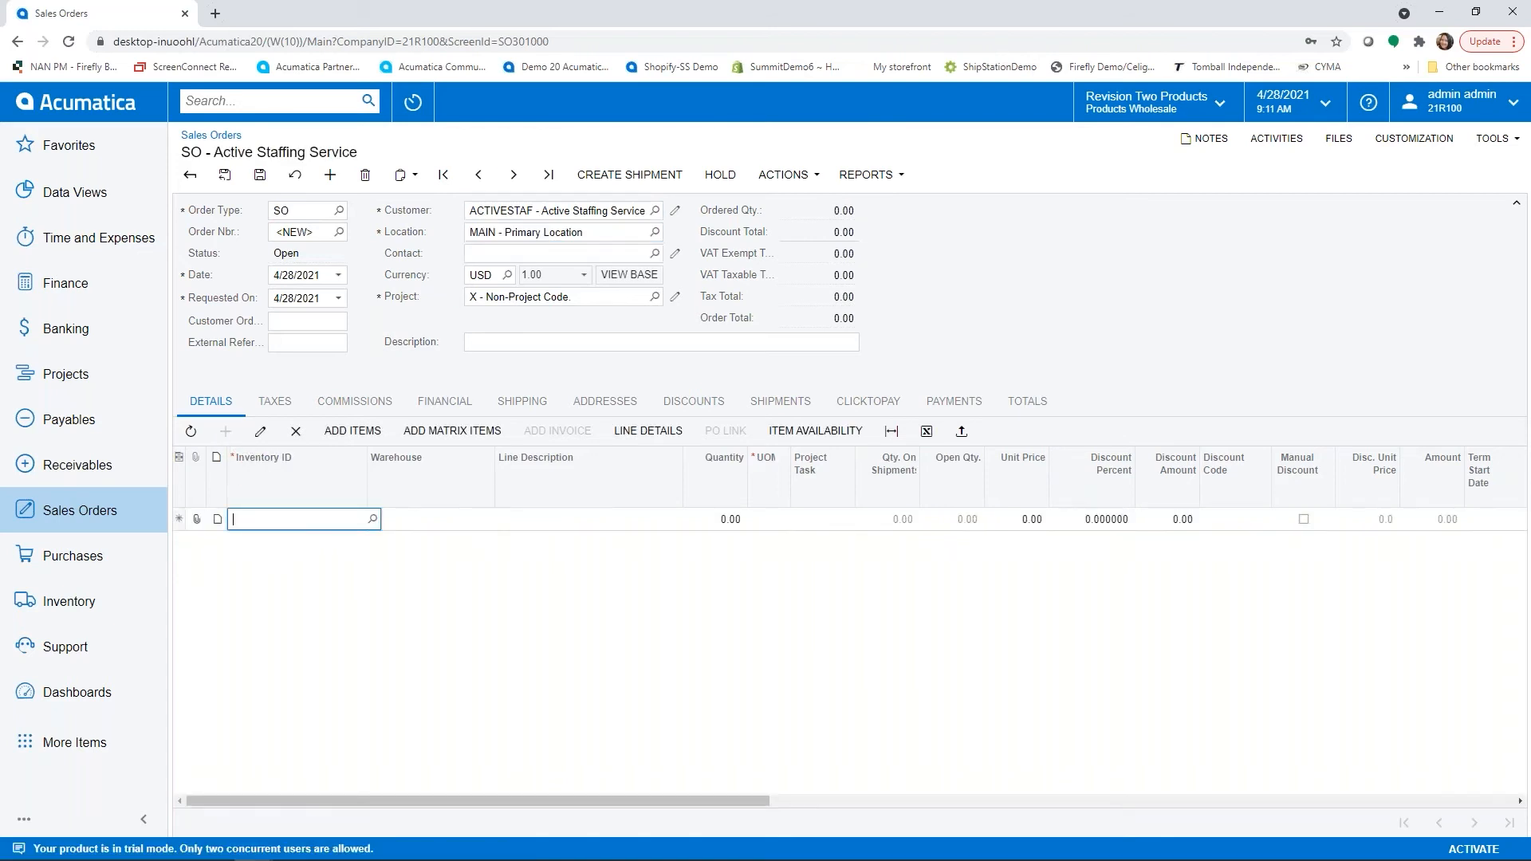
text(amkeu)
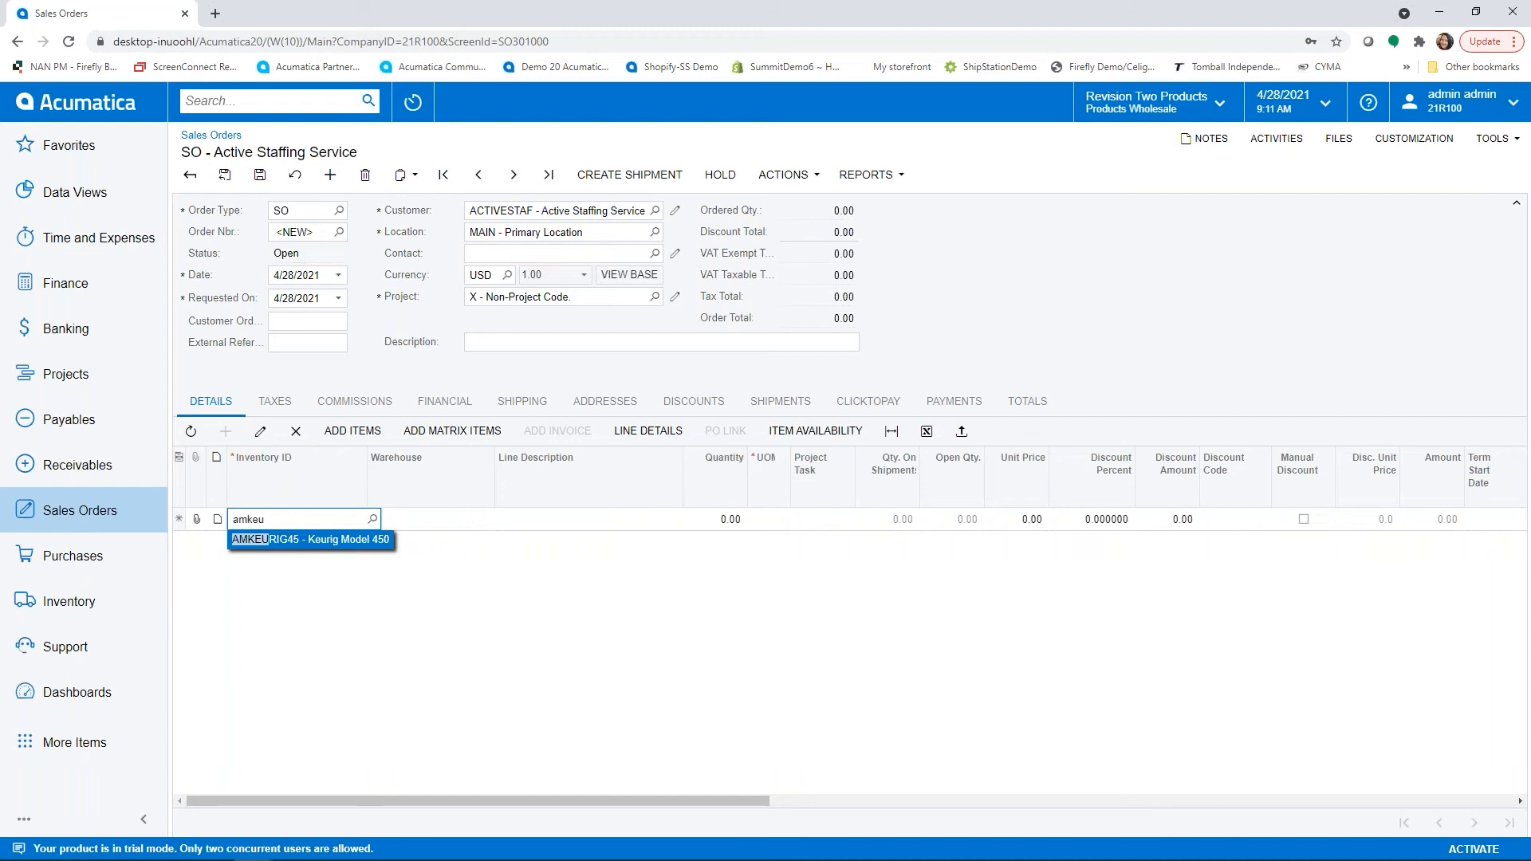
key(Tab)
key(Tab)
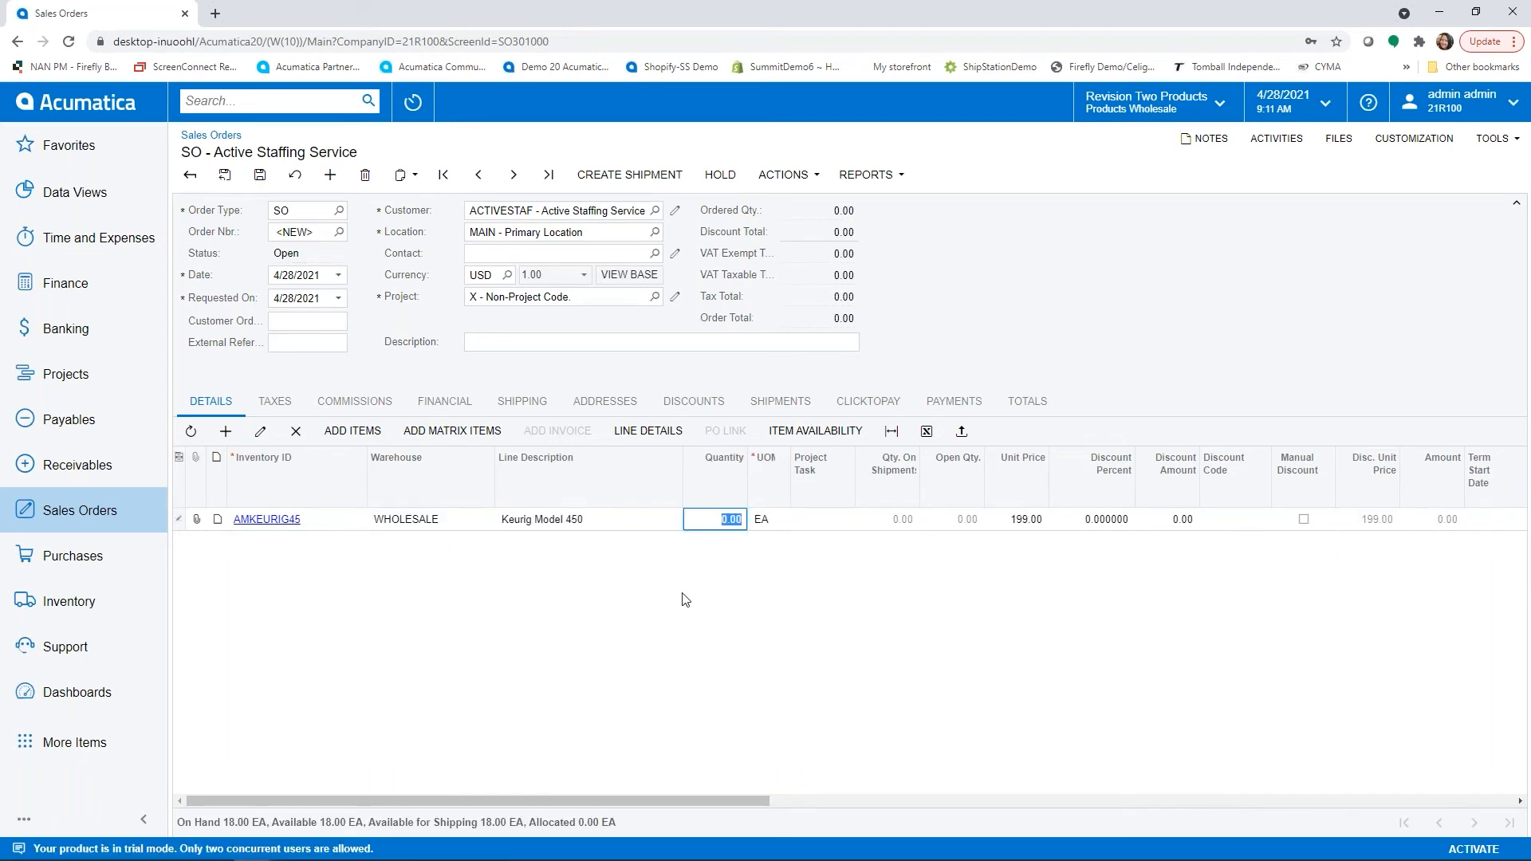
text(3)
key(Return)
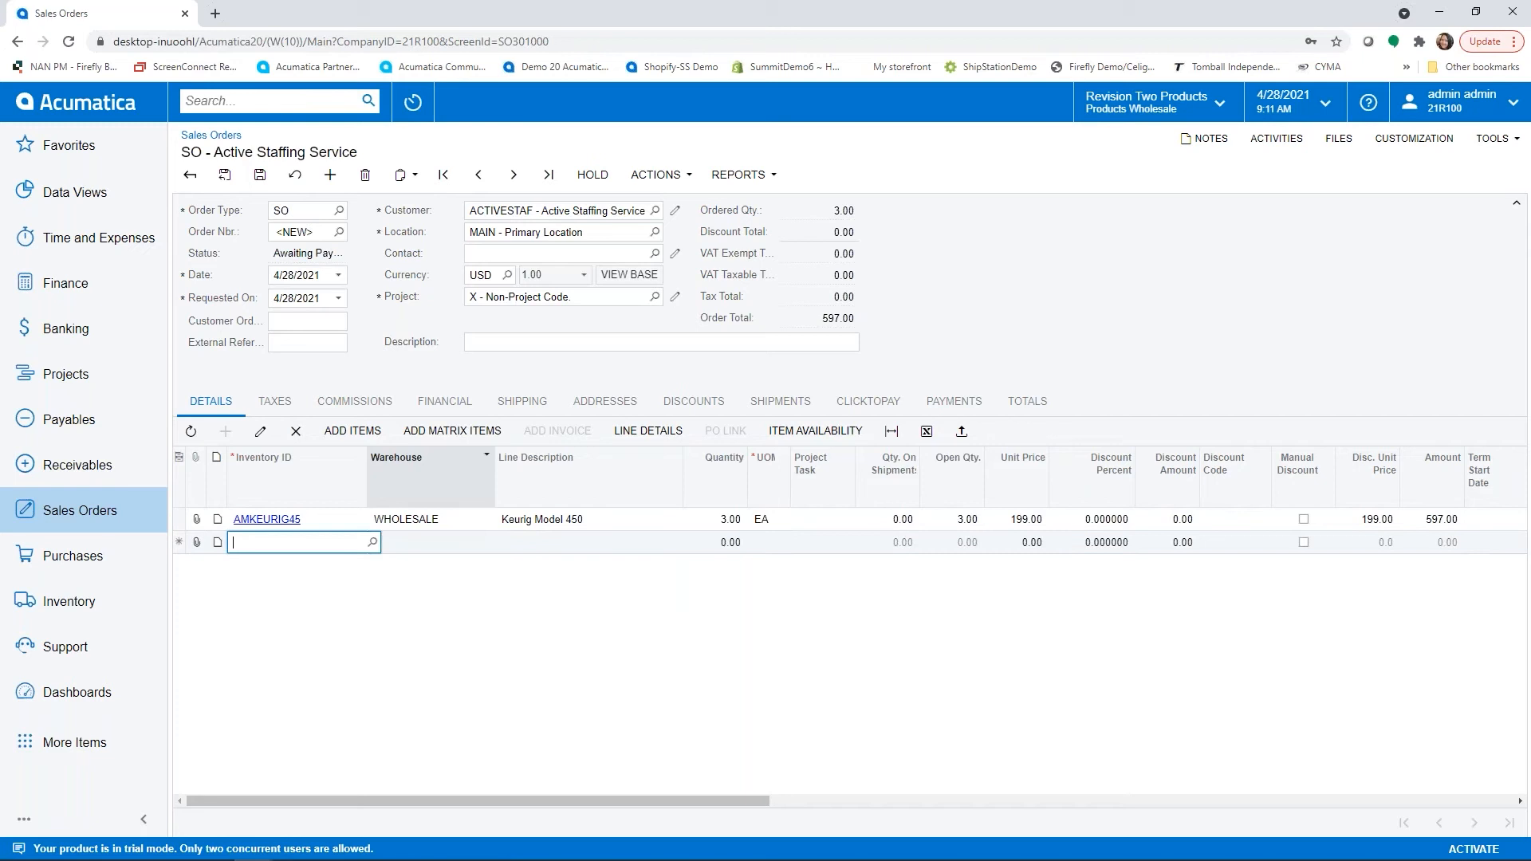
- Add a second line for item CONAIRT1 with quantity 1 and save the sales order
text(conai)
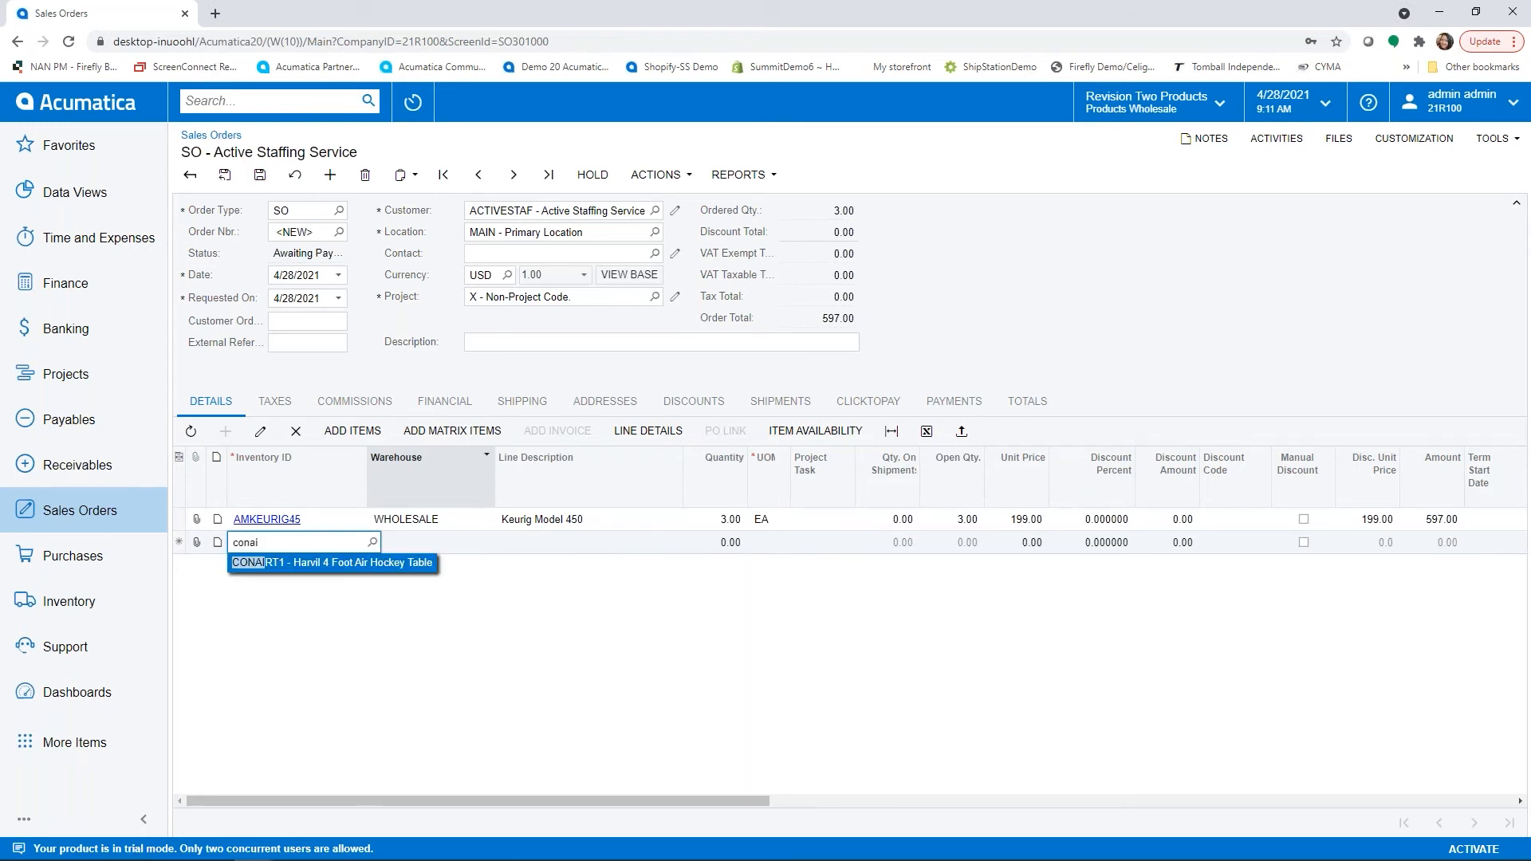
key(Tab)
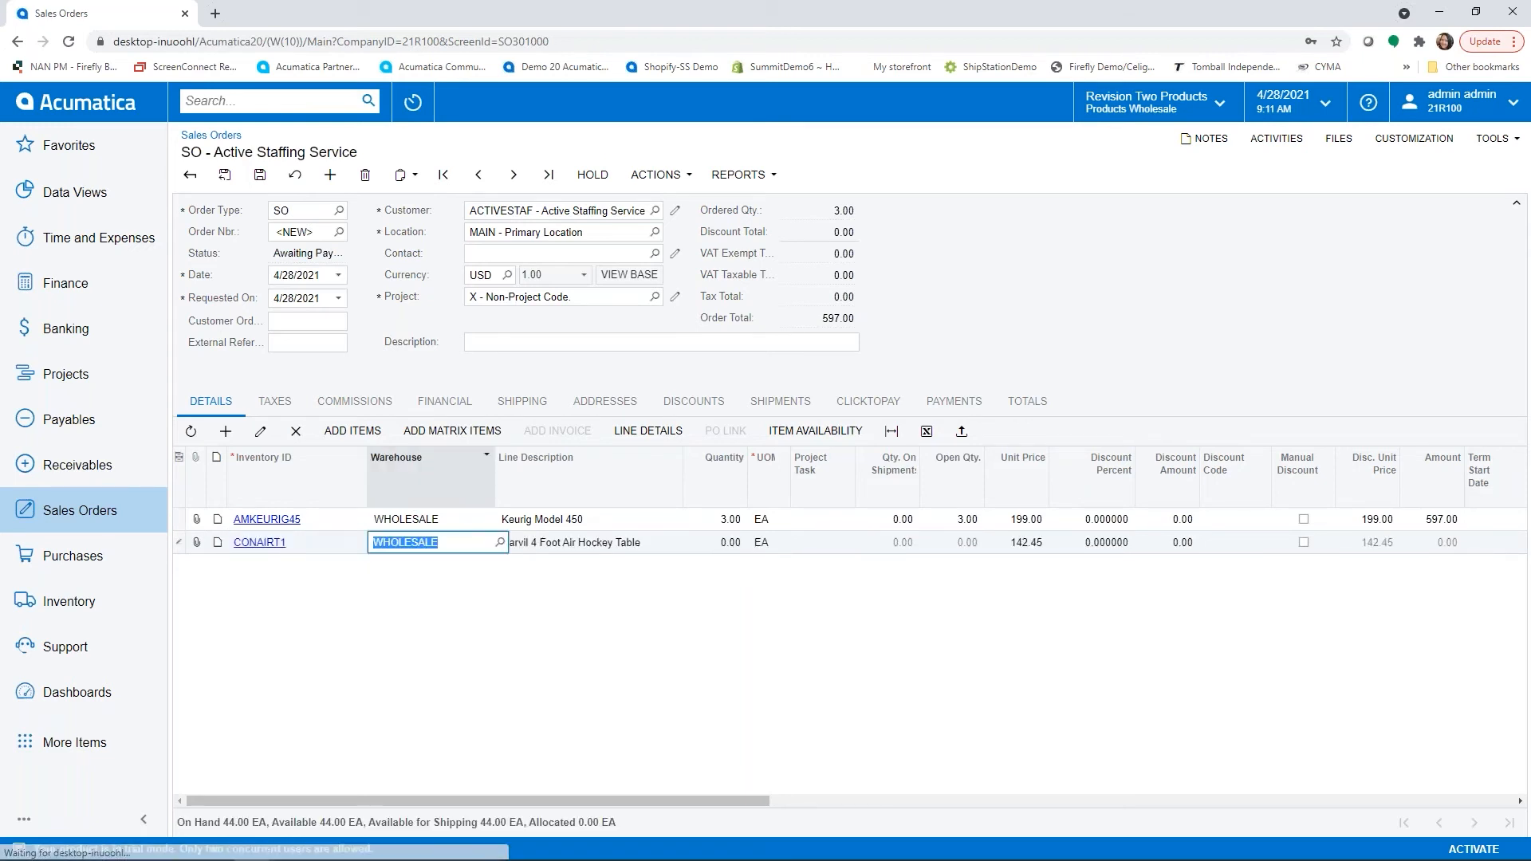
key(Tab)
key(Tab)
text(1)
key(Tab)
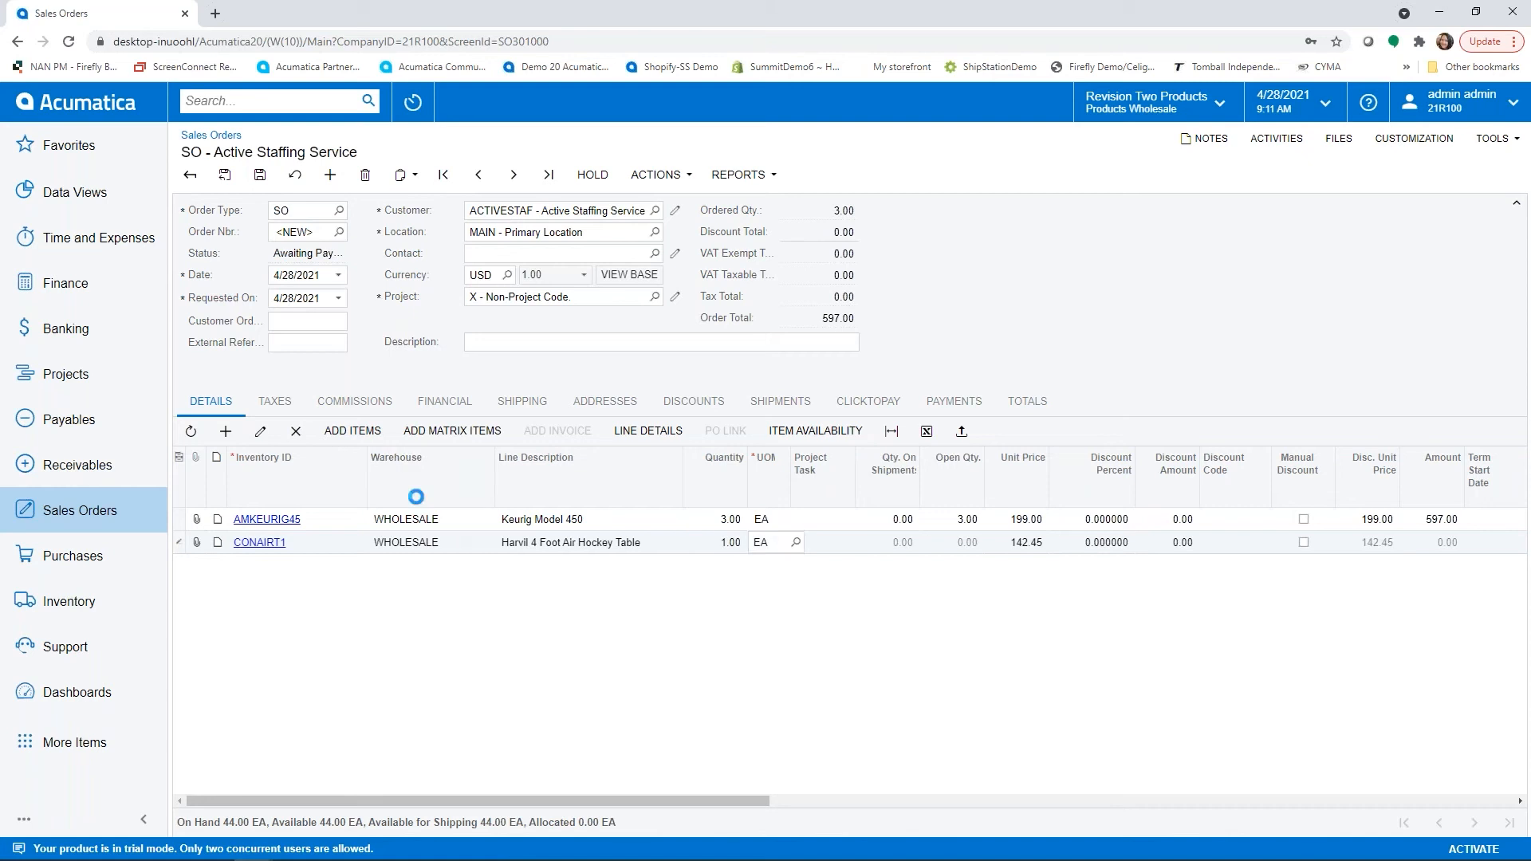
click(260, 180)
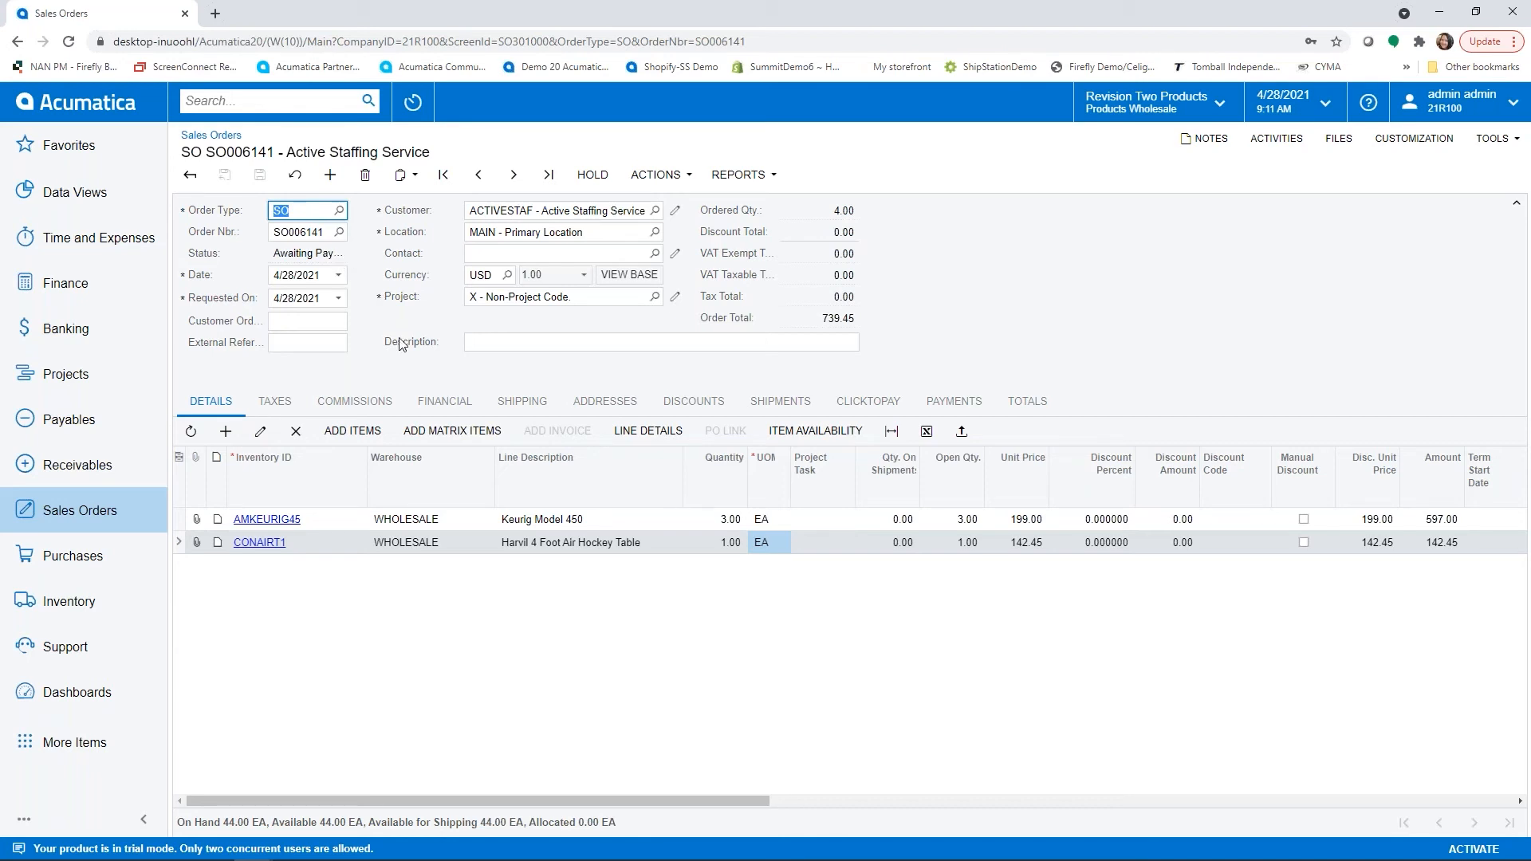
- Check the order's prepayment terms, then create a 369.73 prepayment described "50%prepayment" and capture it
click(453, 408)
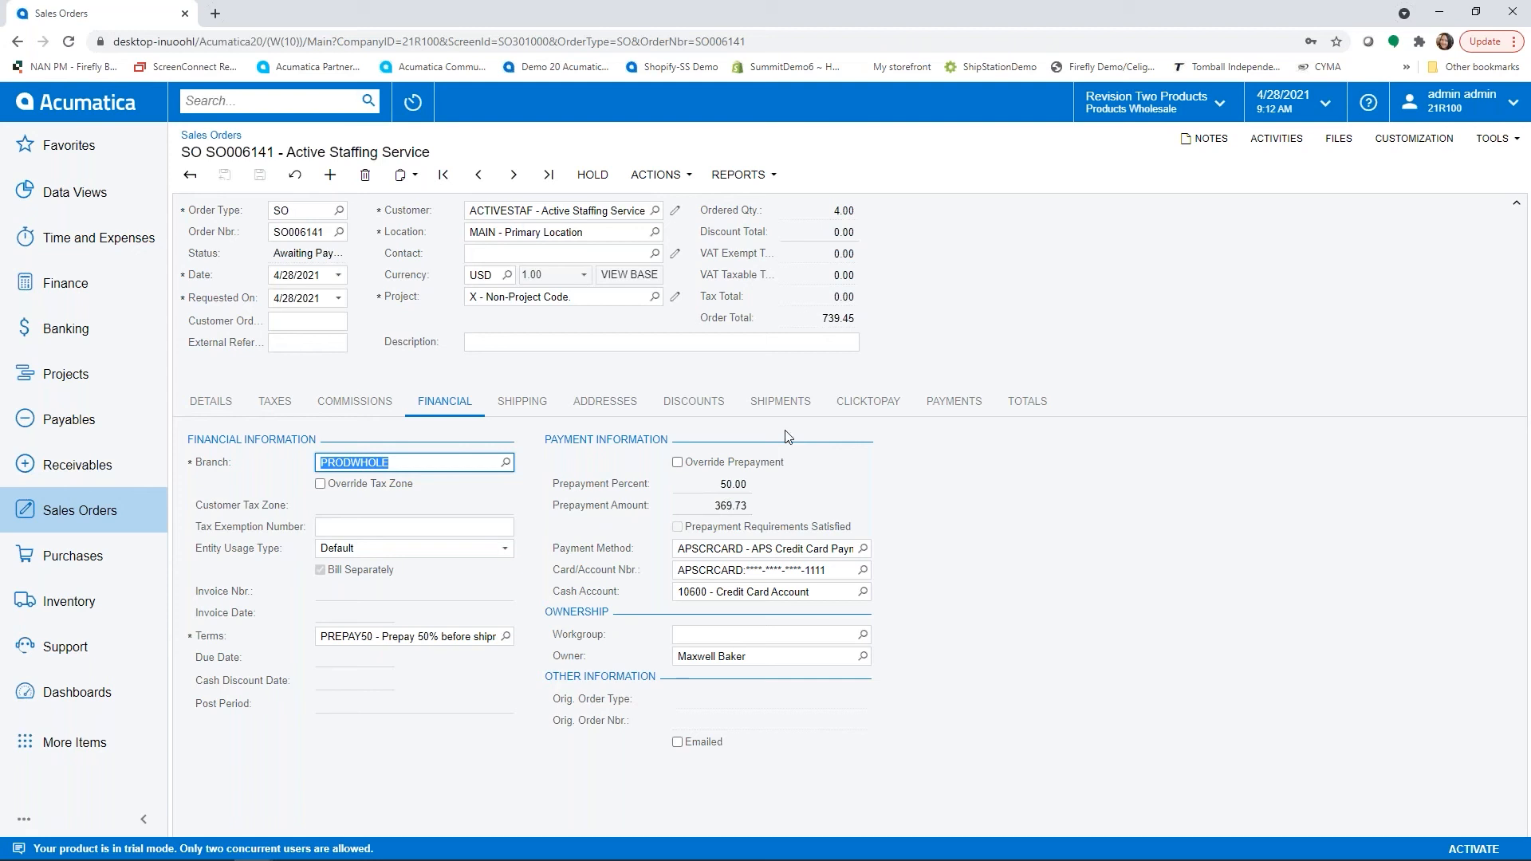
click(934, 406)
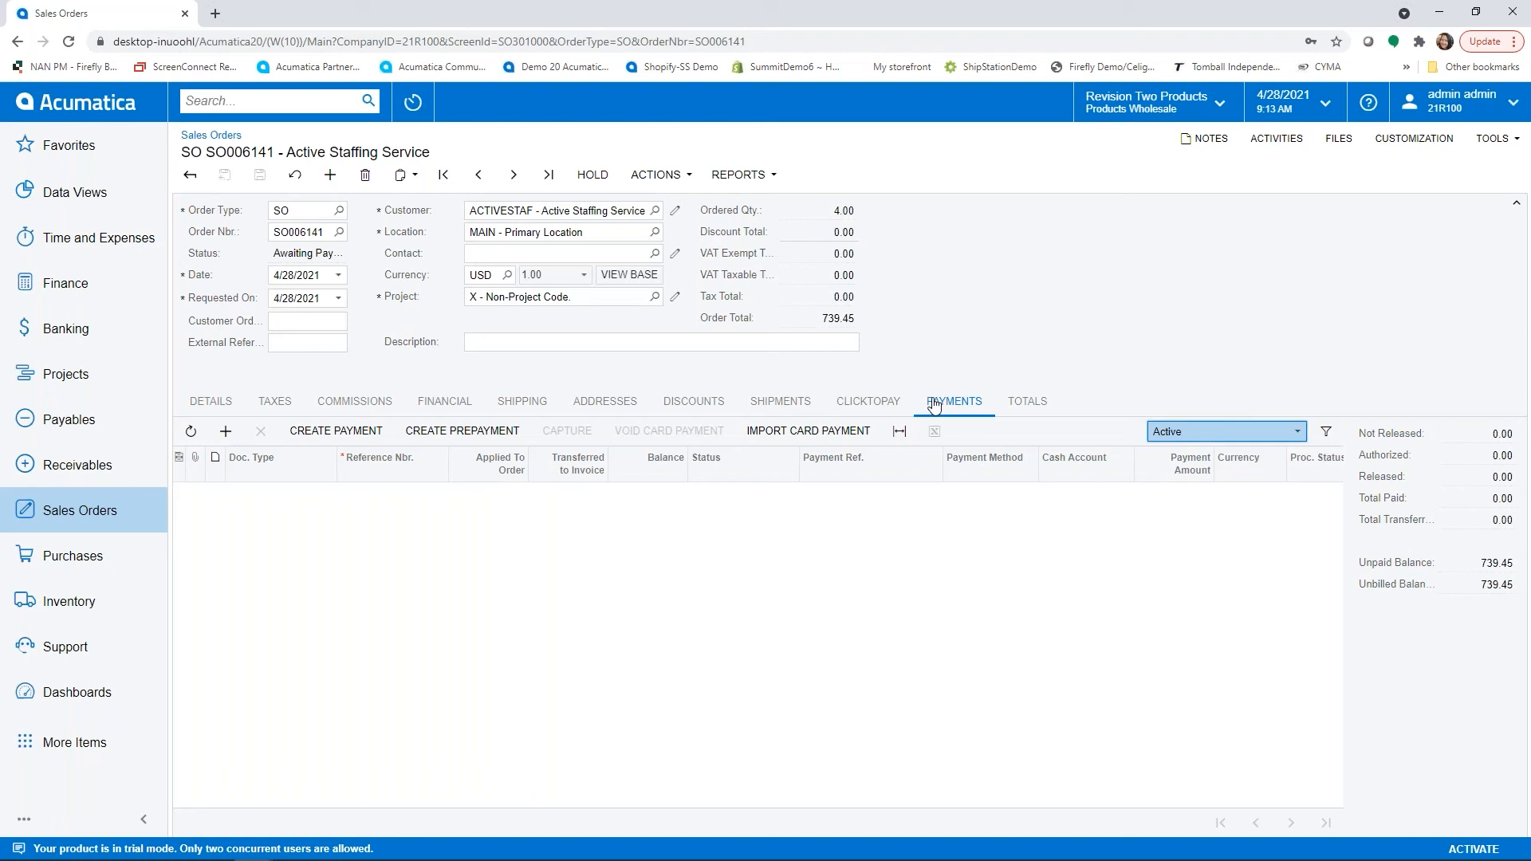
click(462, 433)
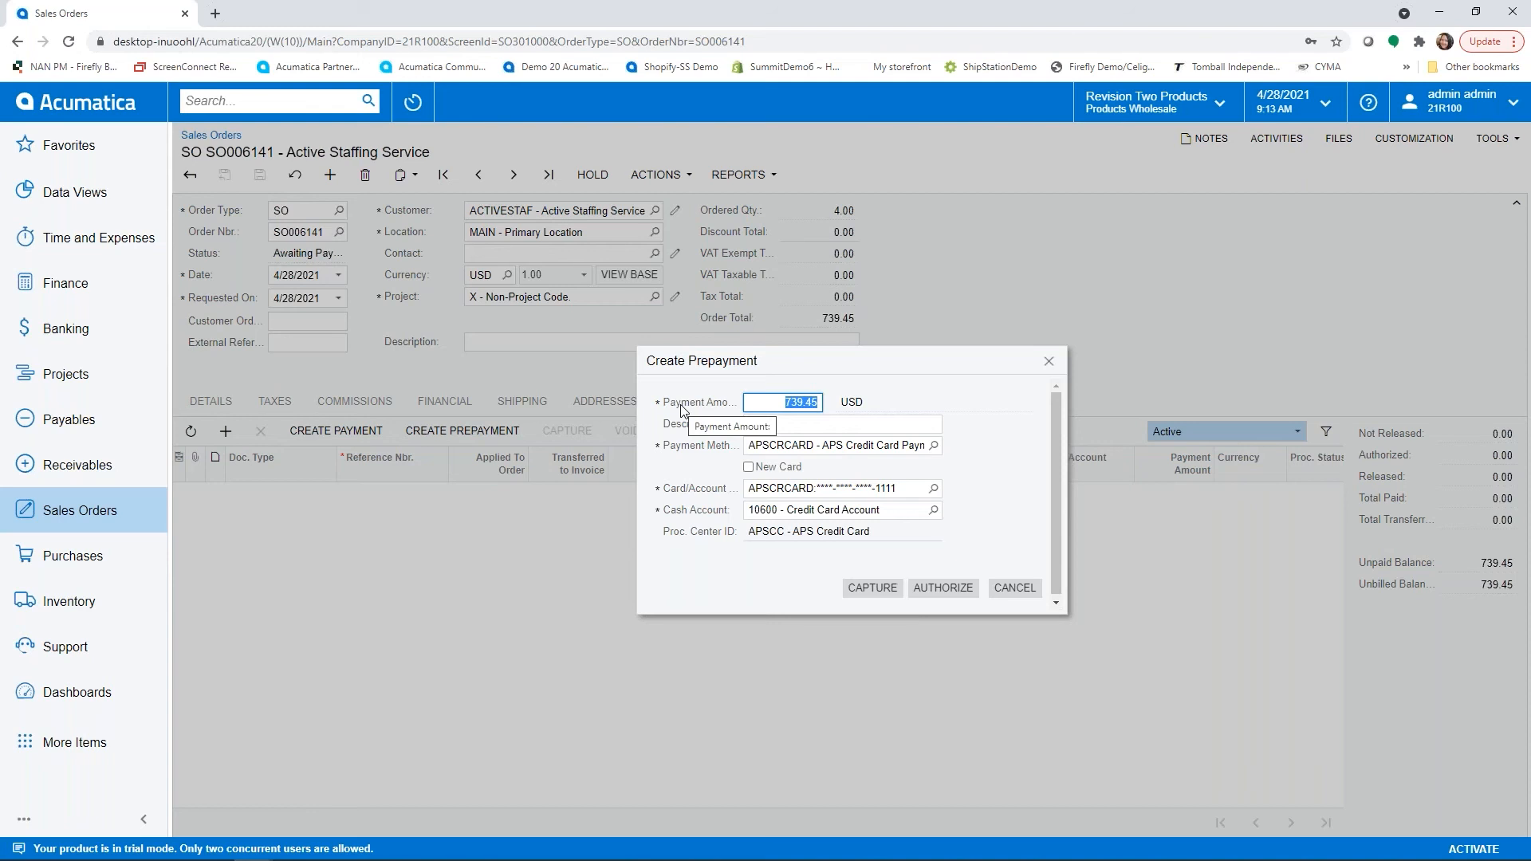
text(369.73)
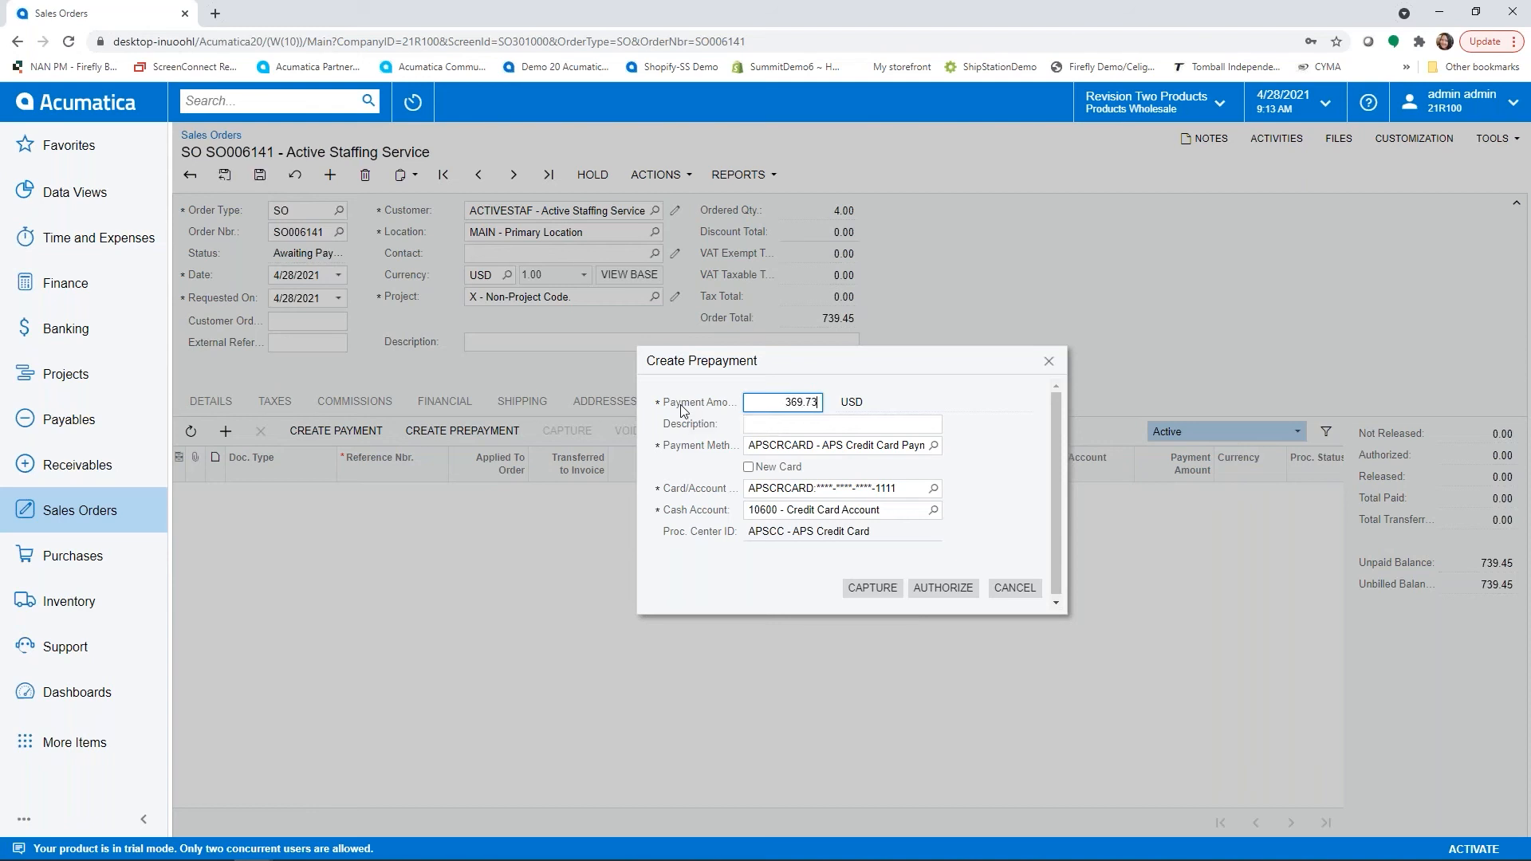
key(Tab)
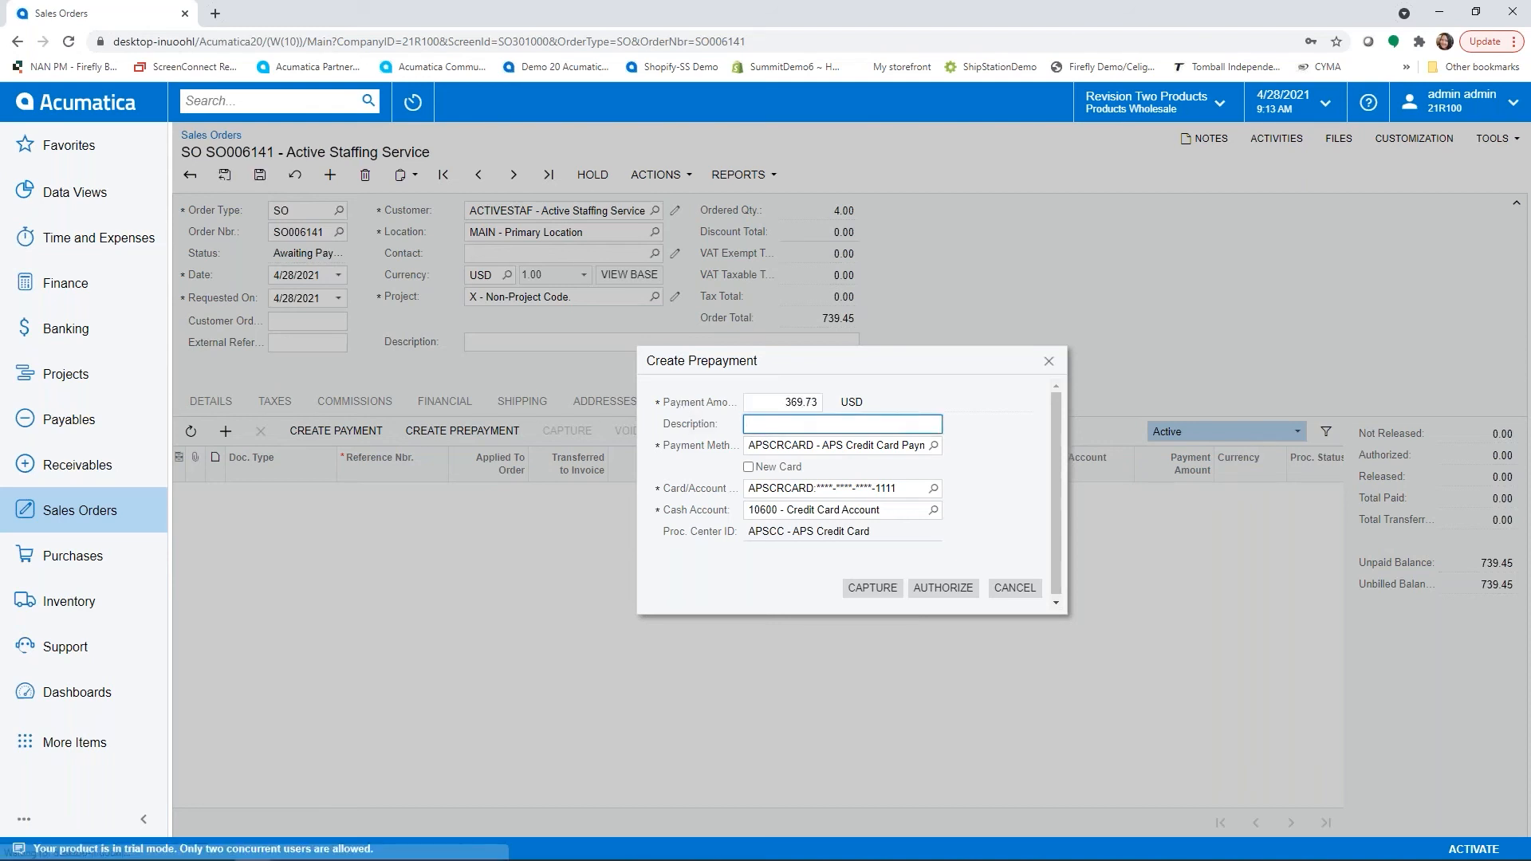
text(50%)
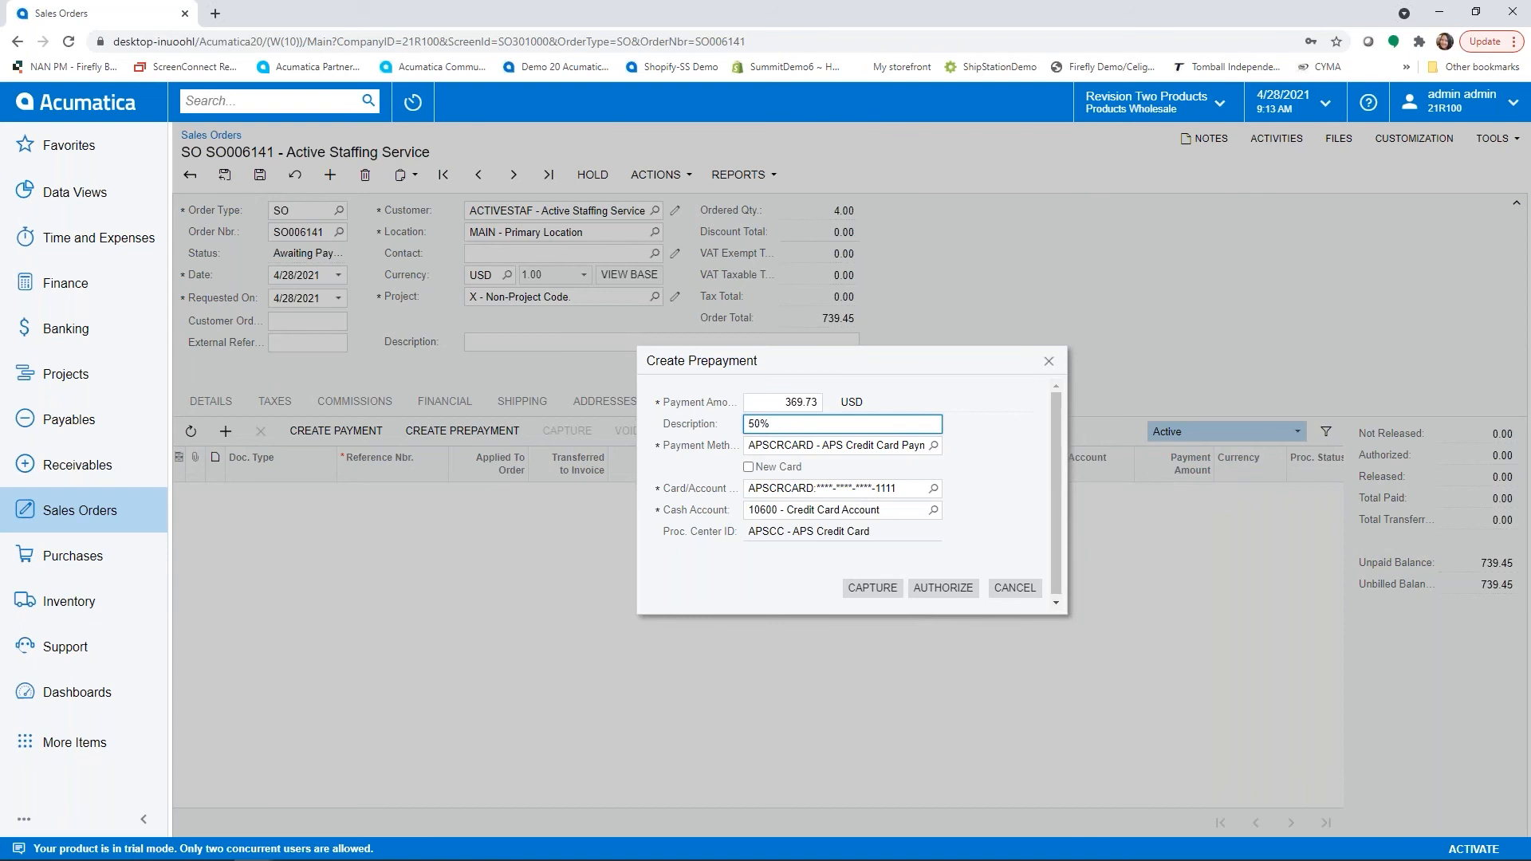
text(prepayment)
key(Tab)
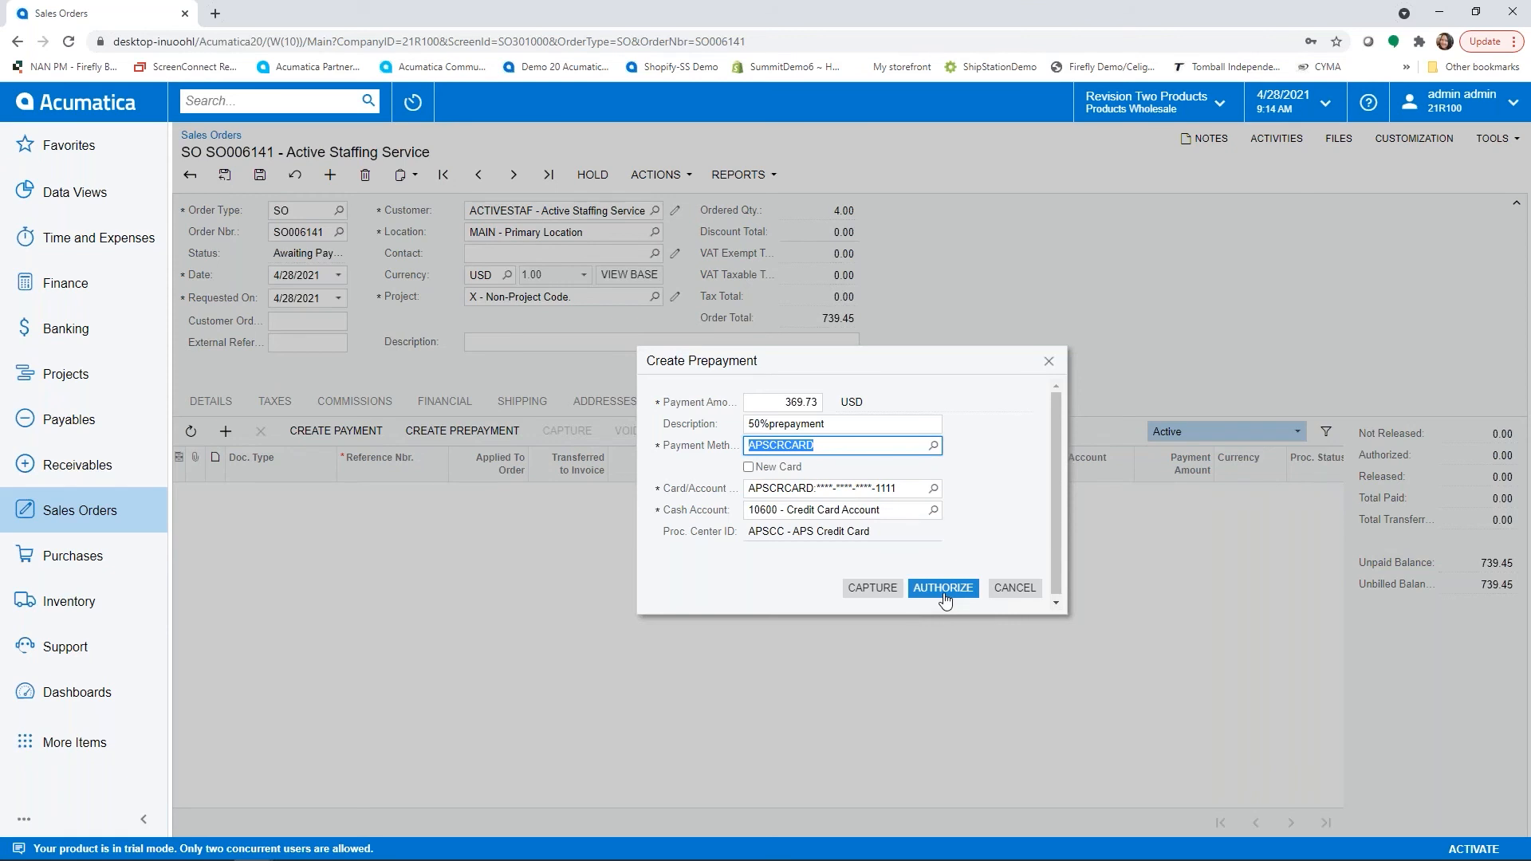
click(869, 594)
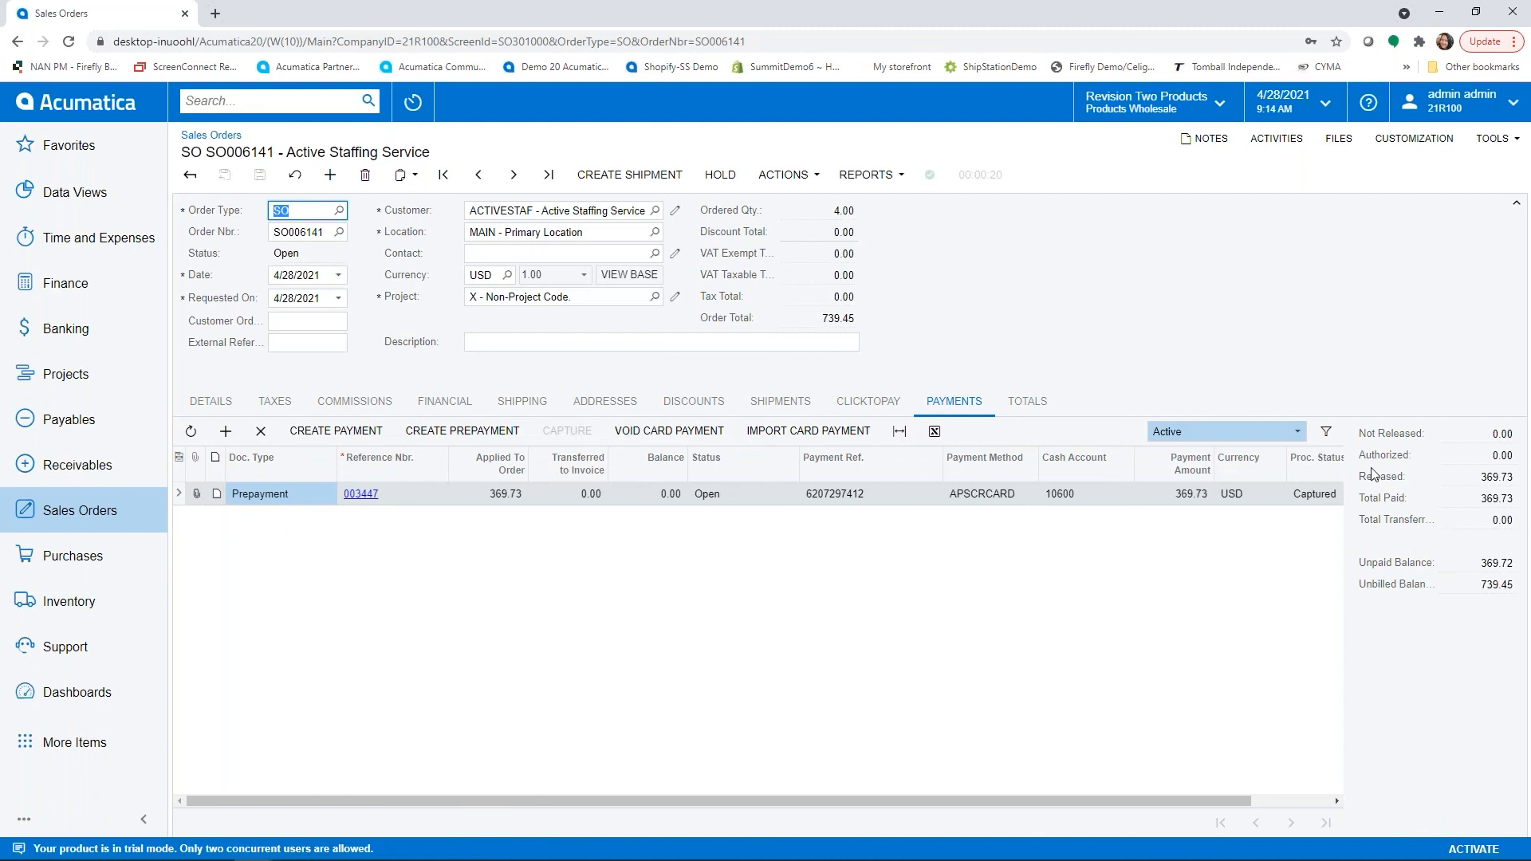
- Examine the captured prepayment's financial details, its GL journal batch, and the customer's balances
click(361, 494)
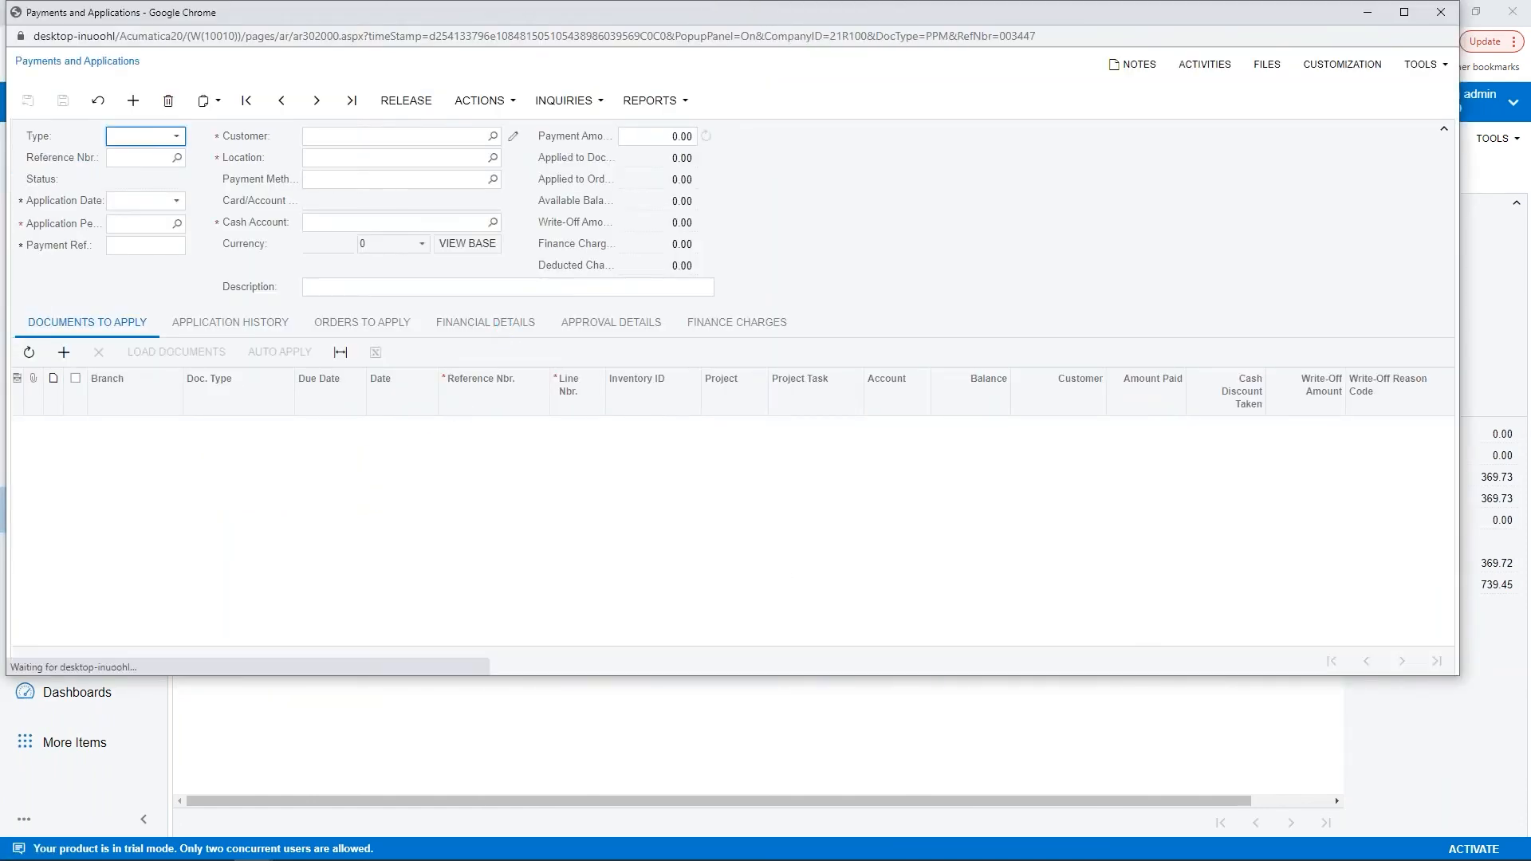
click(505, 327)
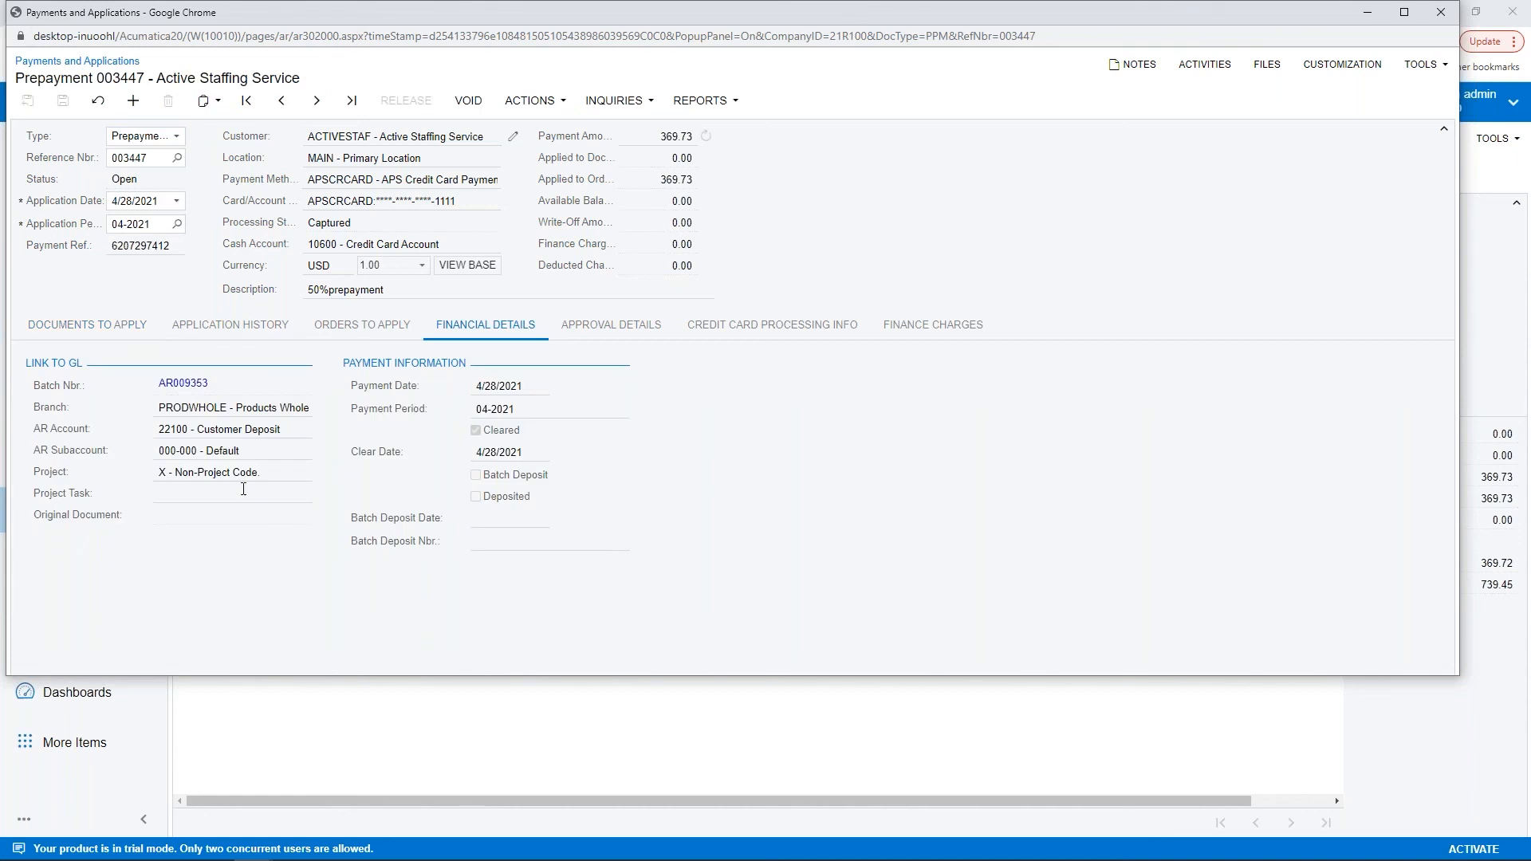
click(185, 385)
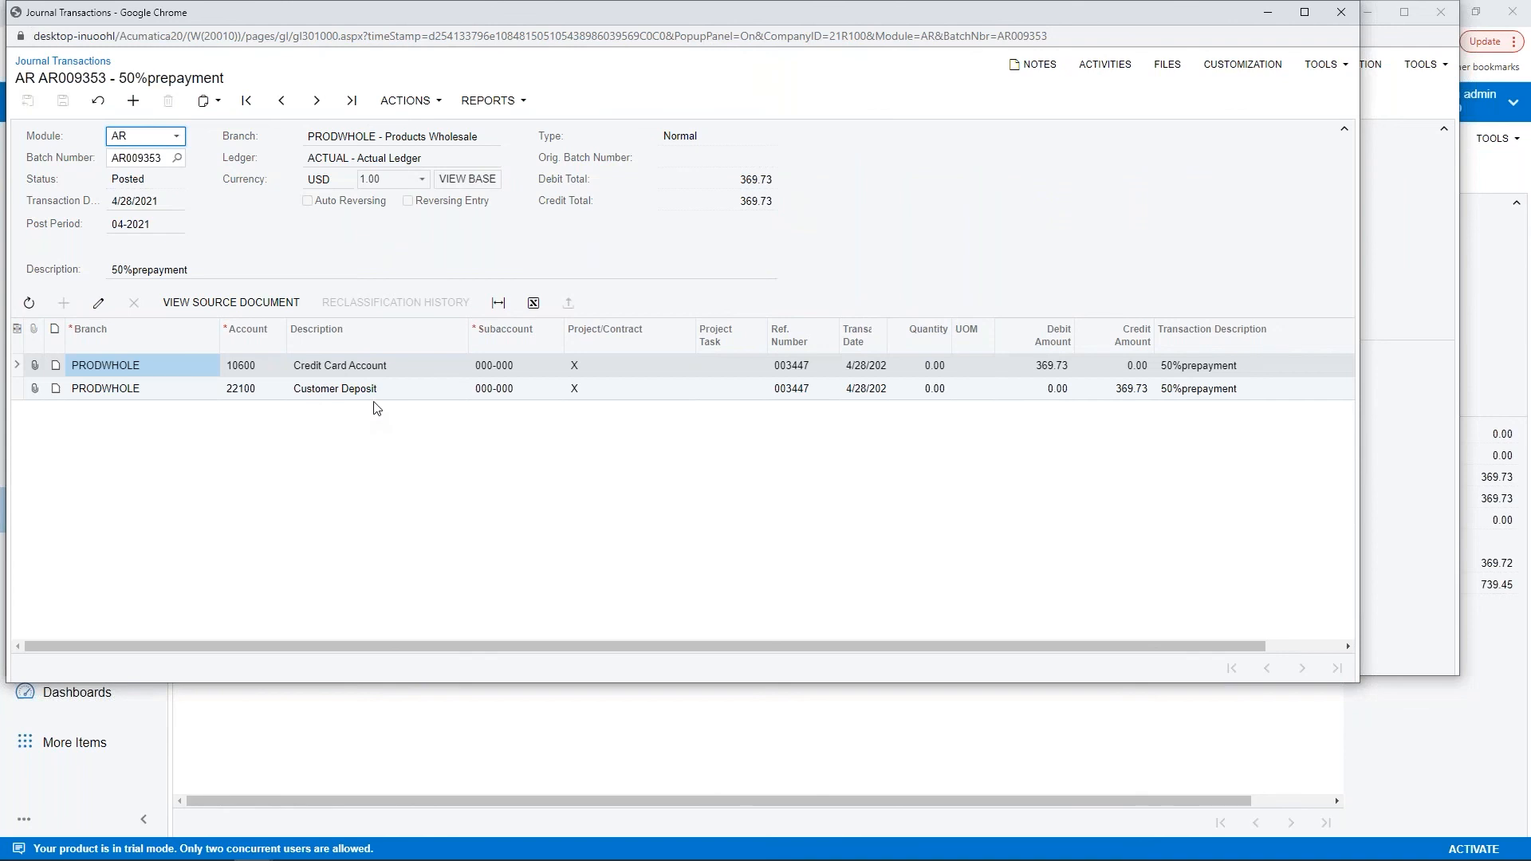
click(1340, 12)
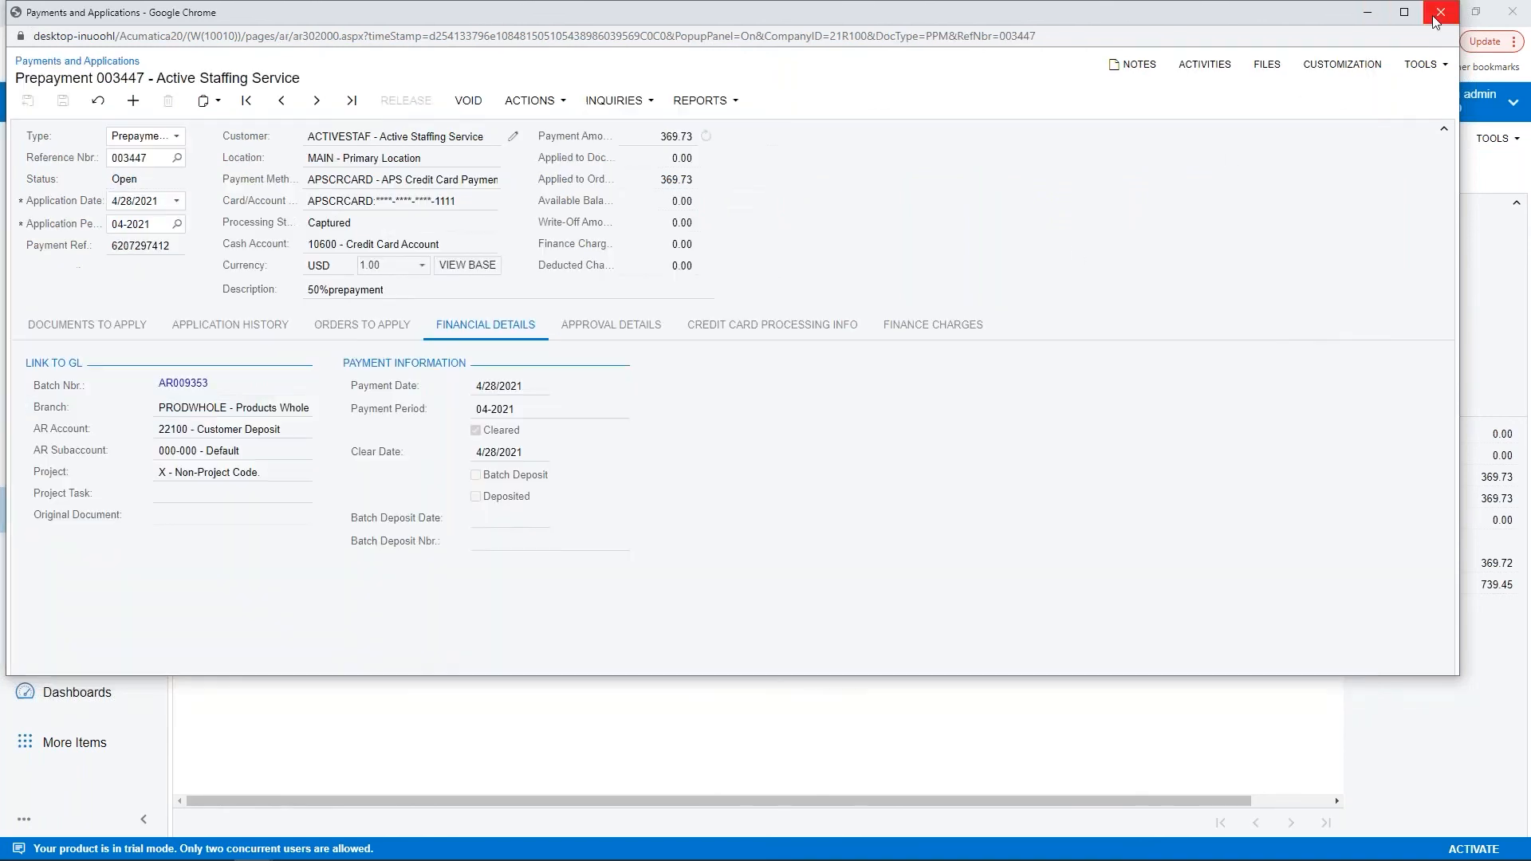
click(1439, 13)
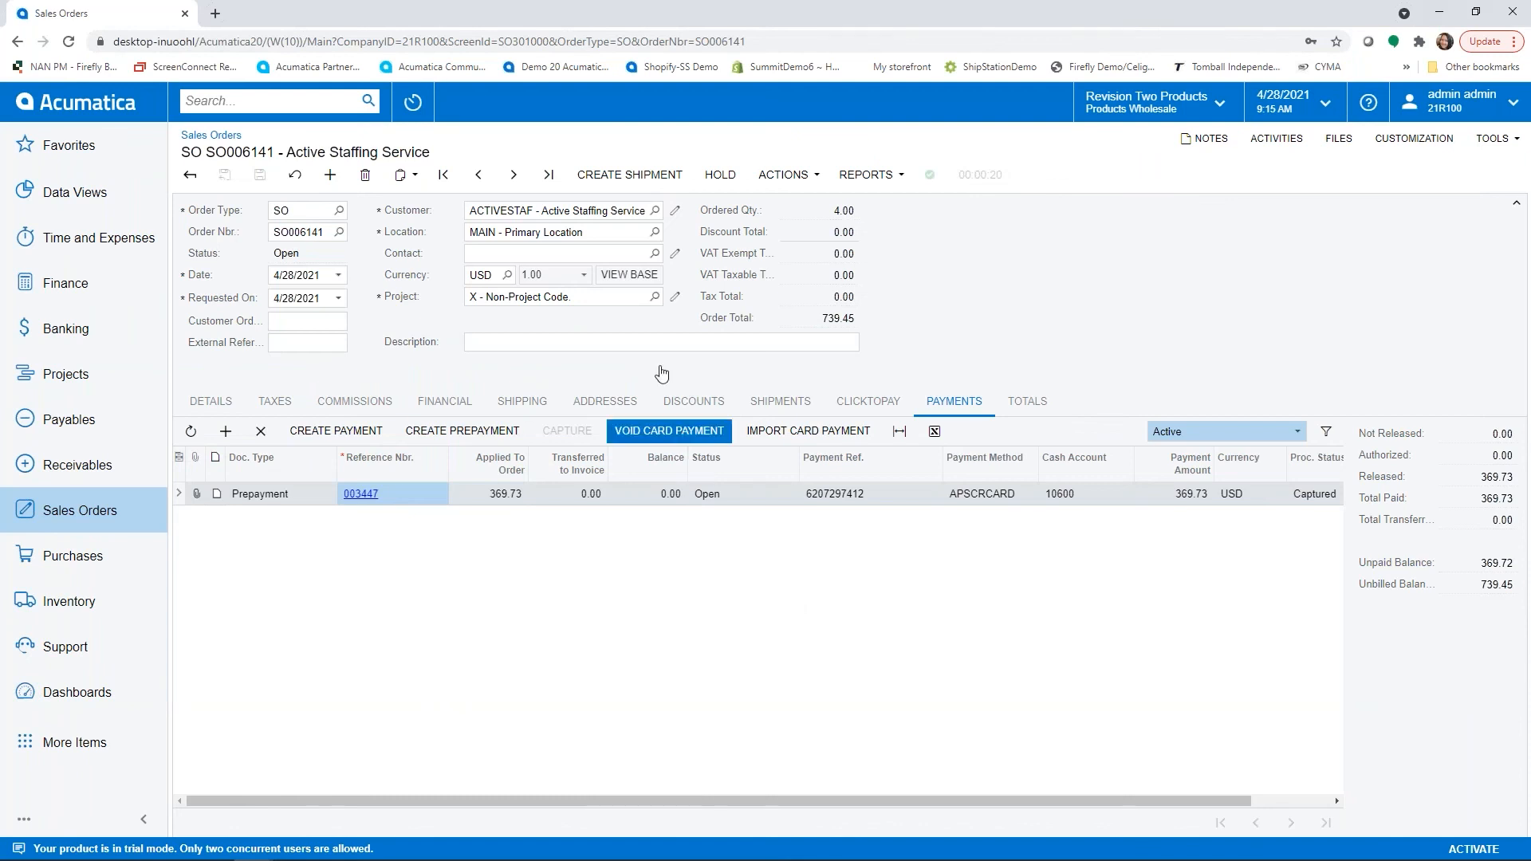
click(675, 210)
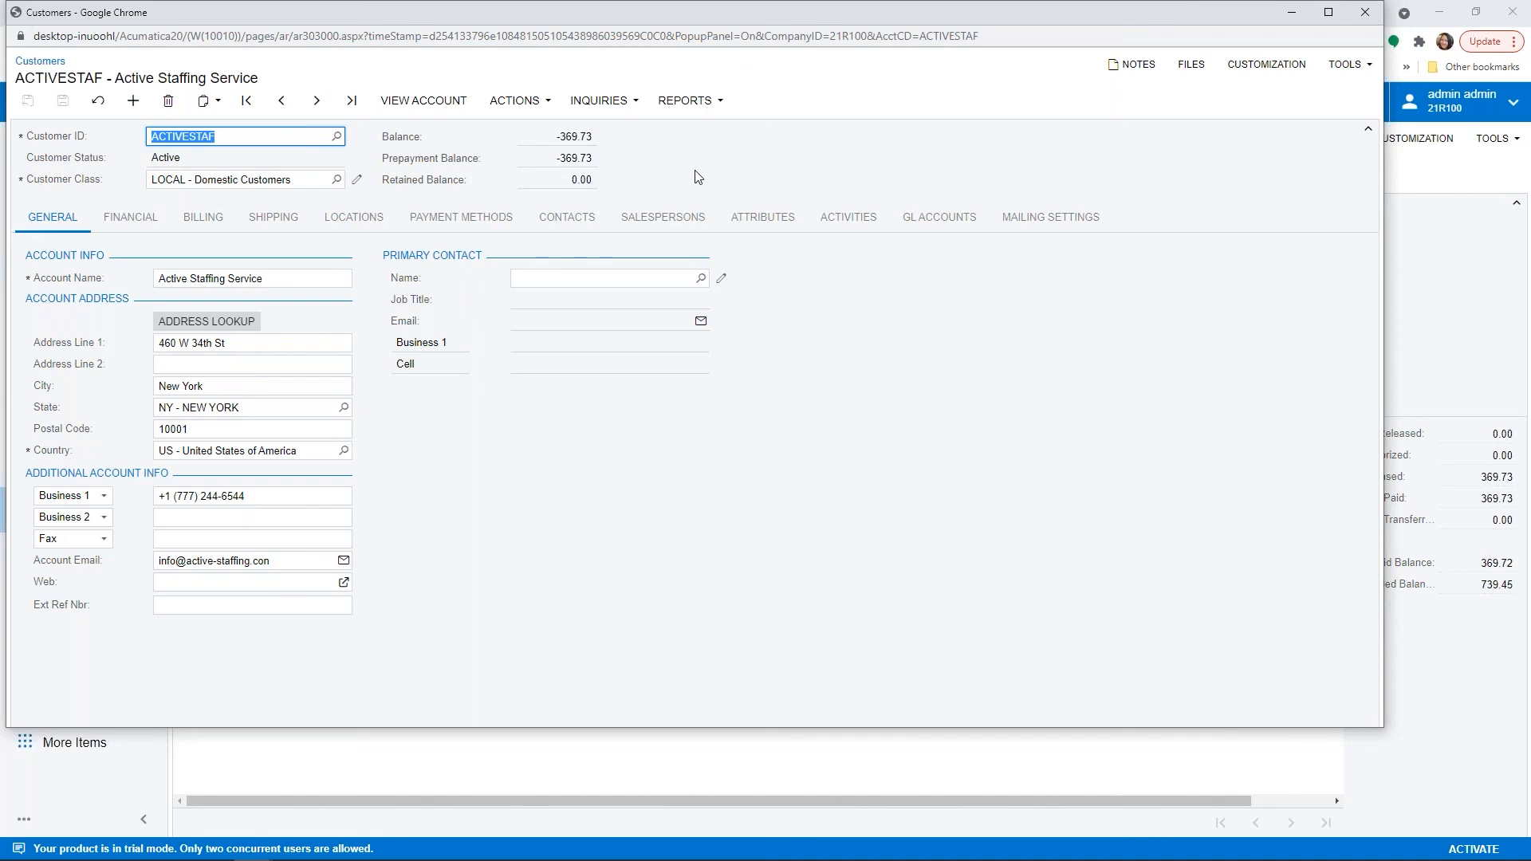
click(1366, 13)
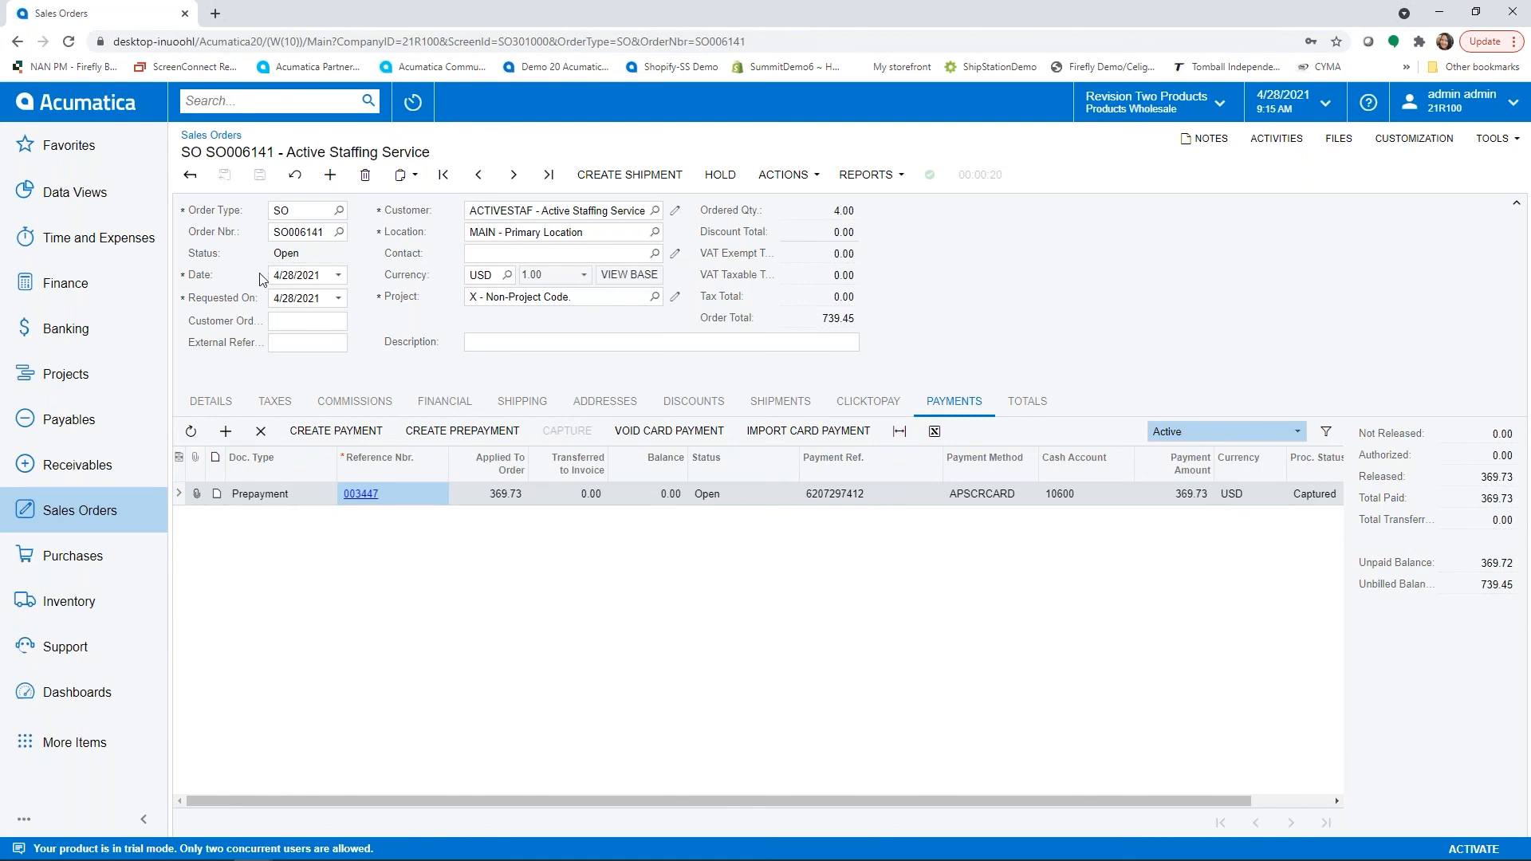
- Process the order with today's shipment date and Prepare Invoice selected to create the invoice
click(786, 183)
click(817, 266)
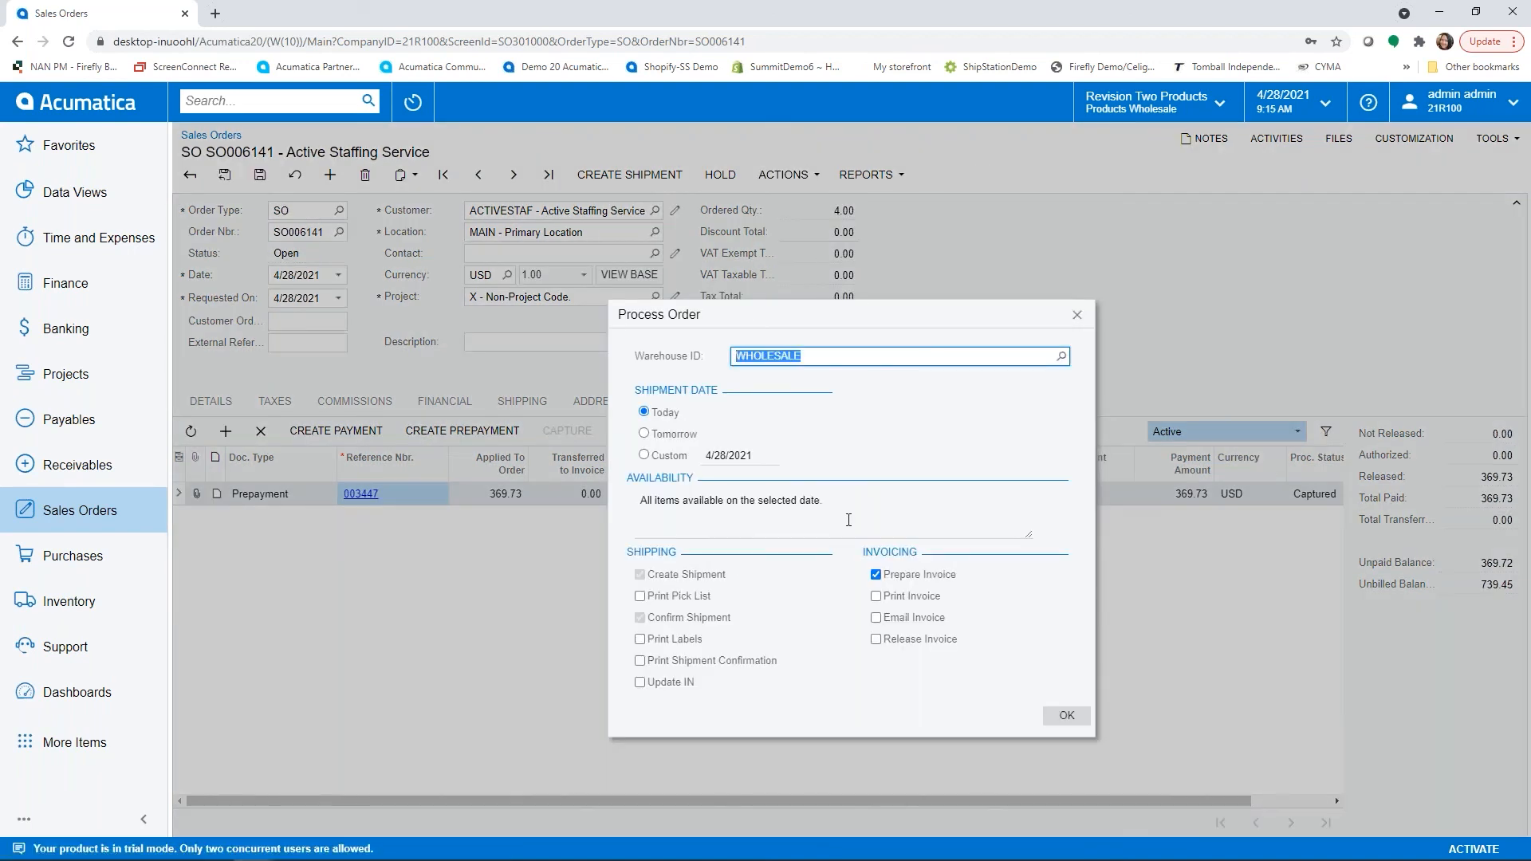
click(1067, 716)
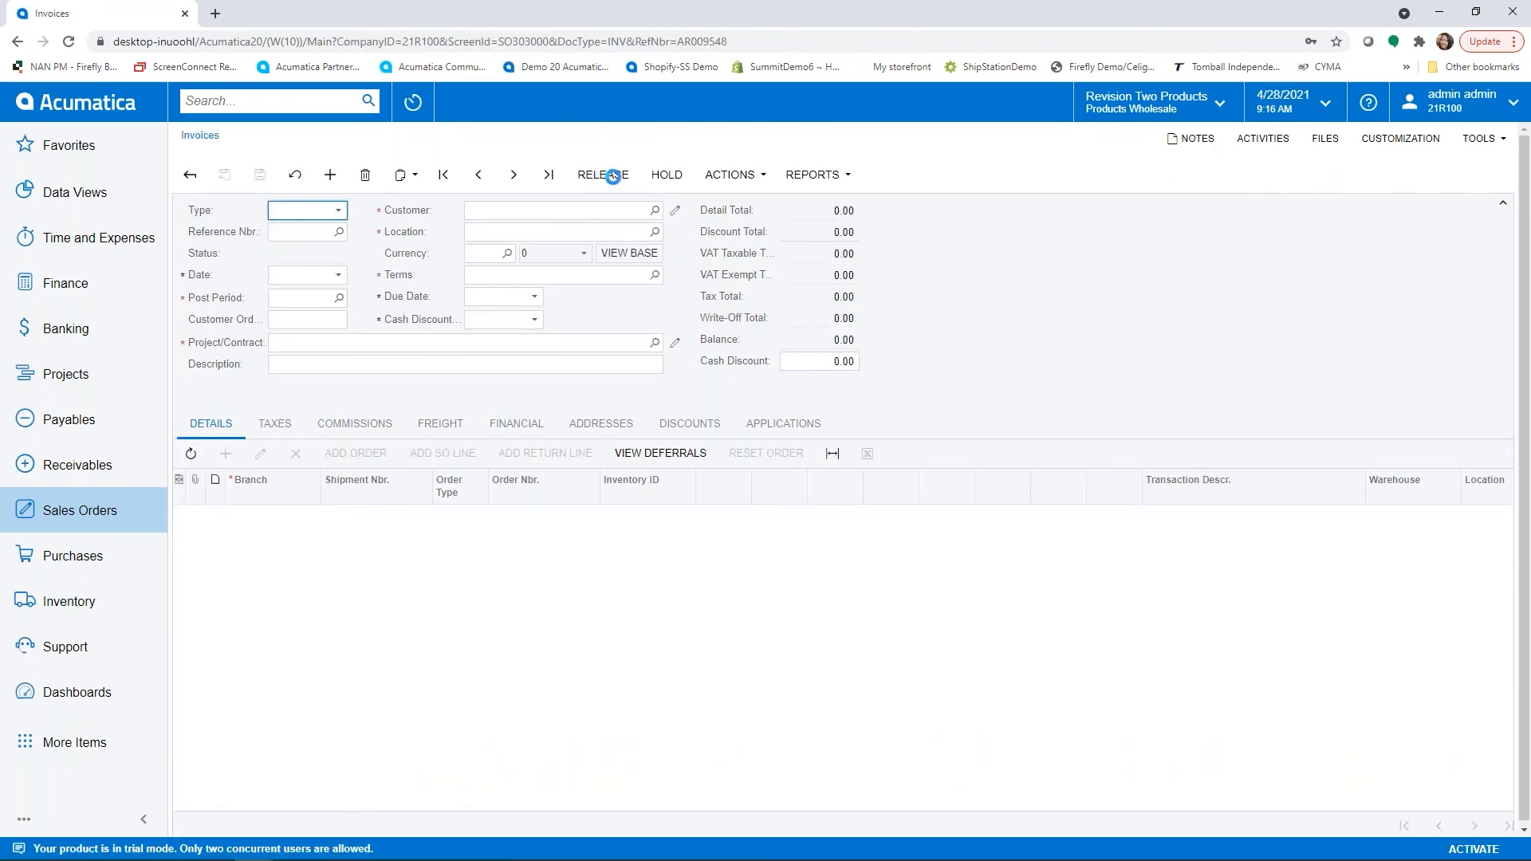
click(699, 177)
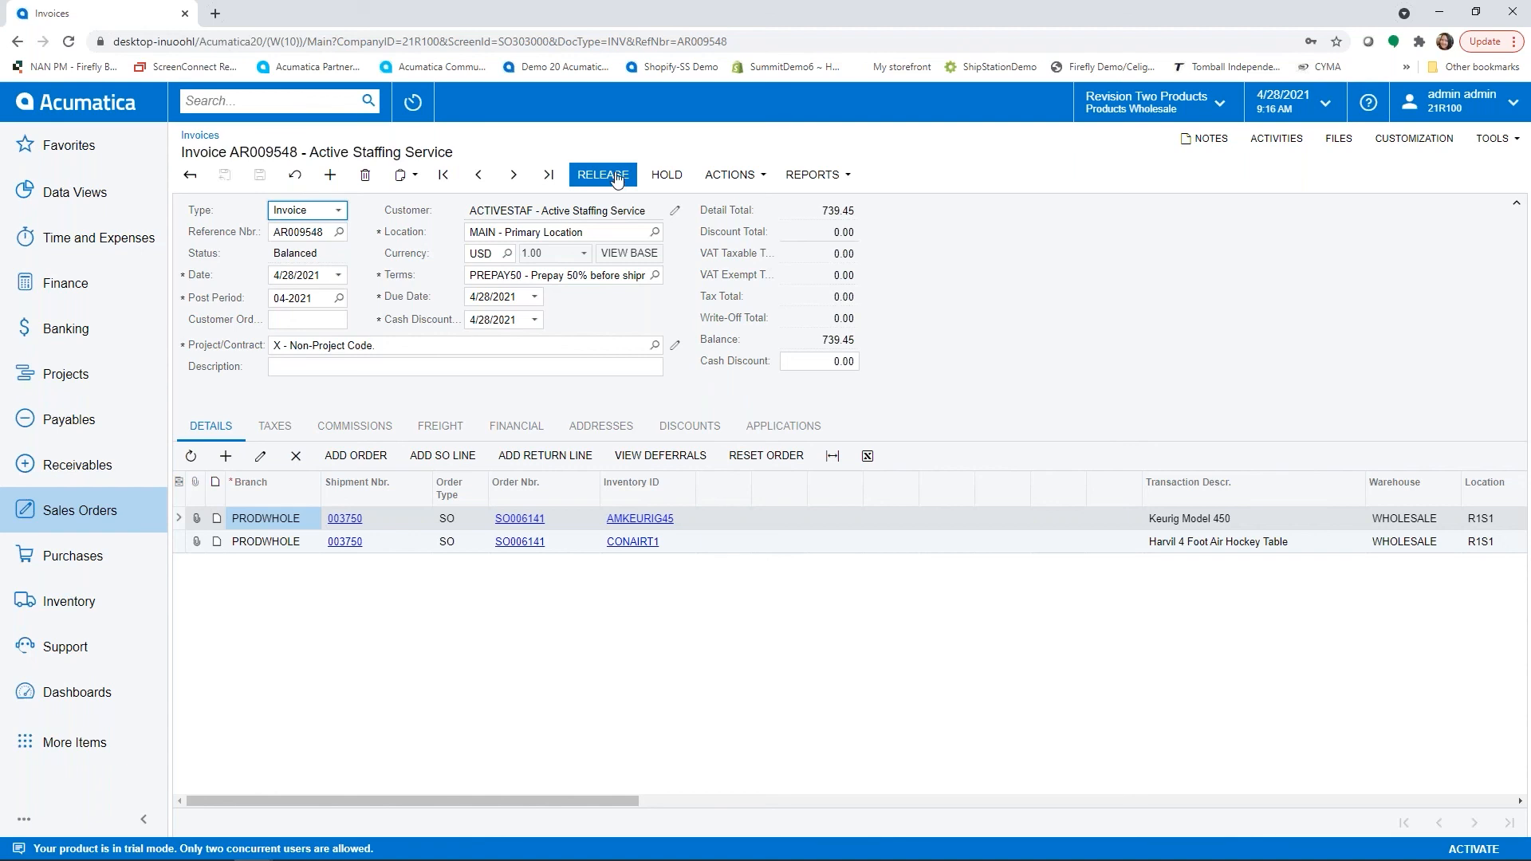
- Check the prepayment applied to the invoice and release the invoice
click(797, 433)
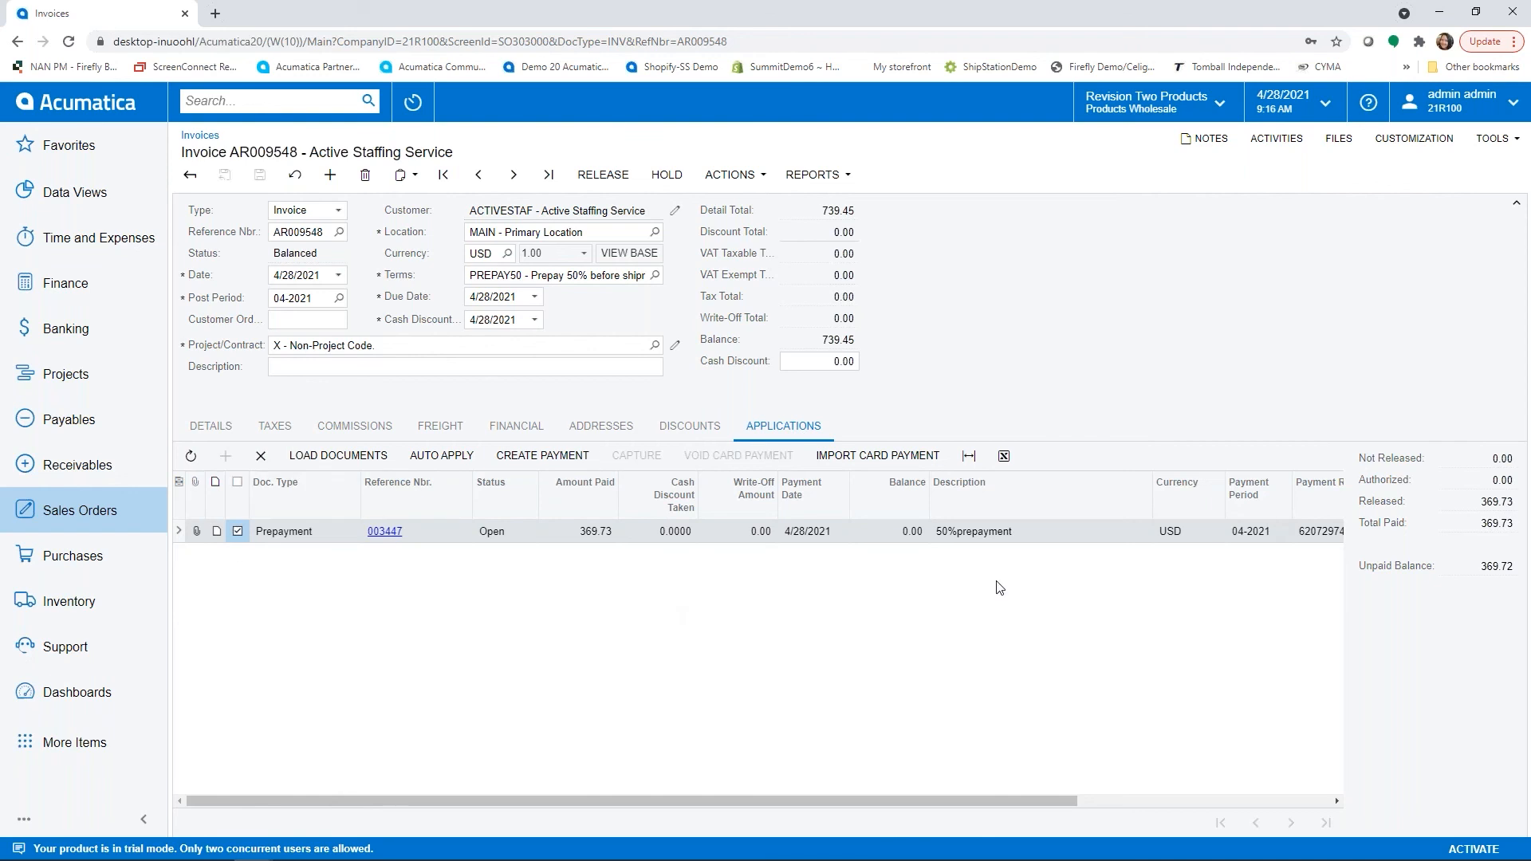
click(616, 178)
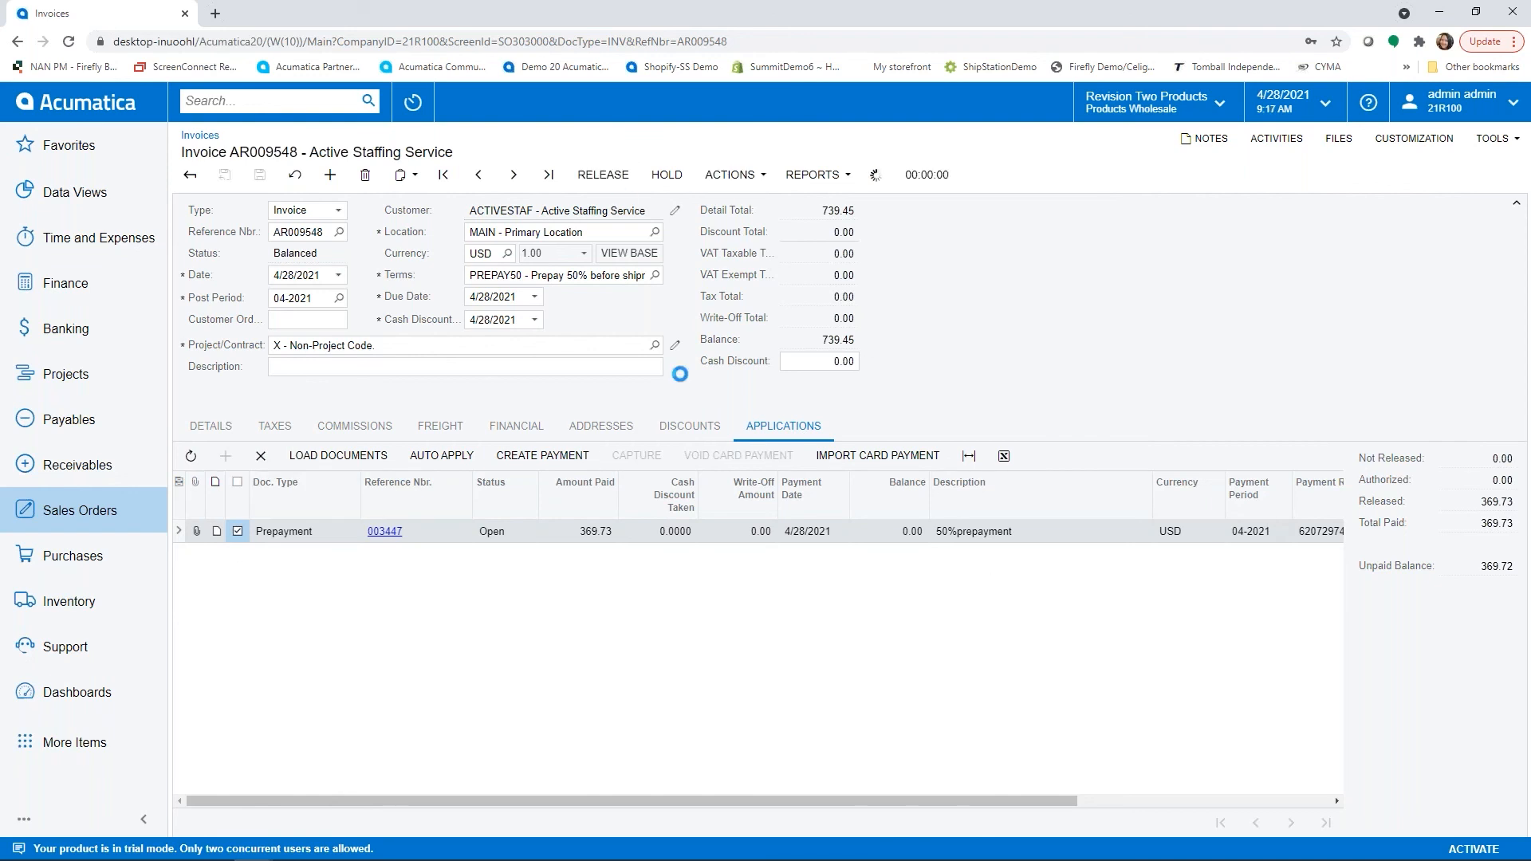